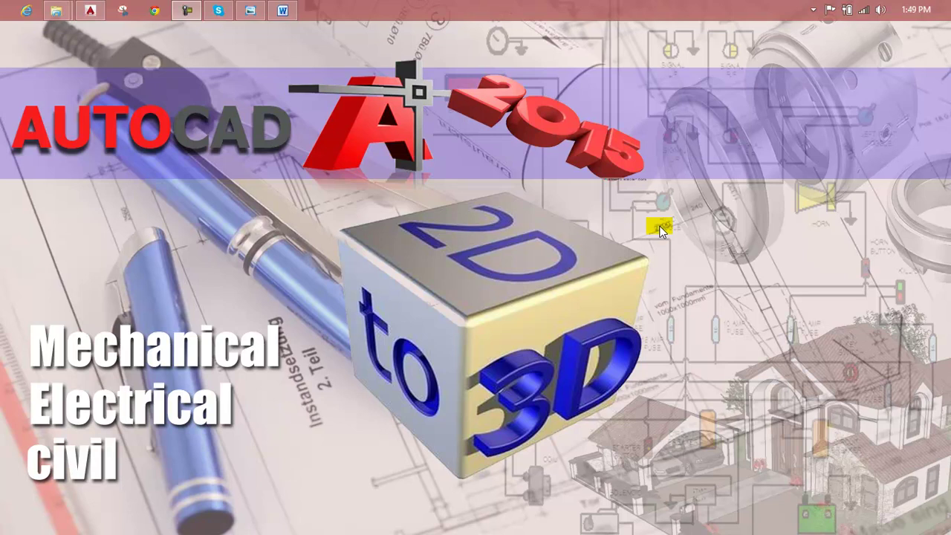
Show the Lesson 108 notes, then the image 108 bracket reference drawing in Photo Viewer
click(283, 11)
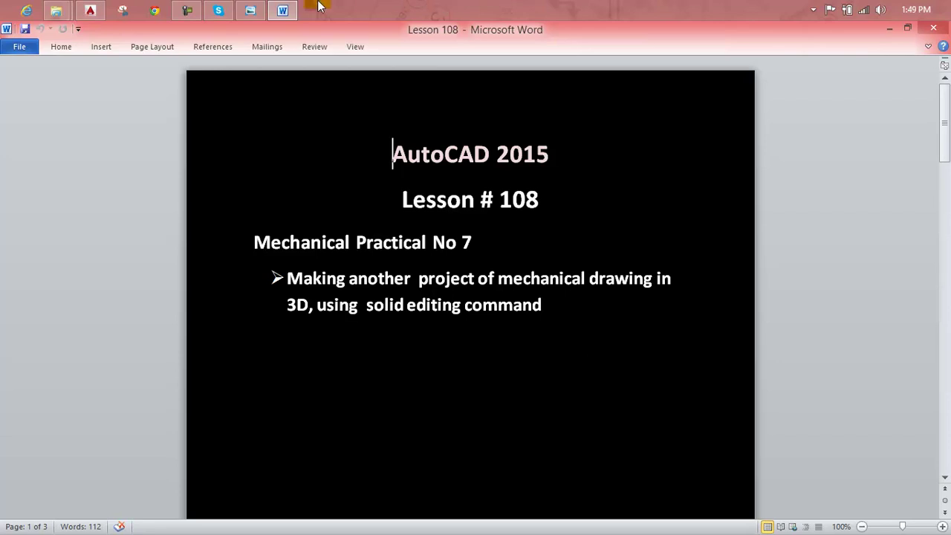
click(251, 11)
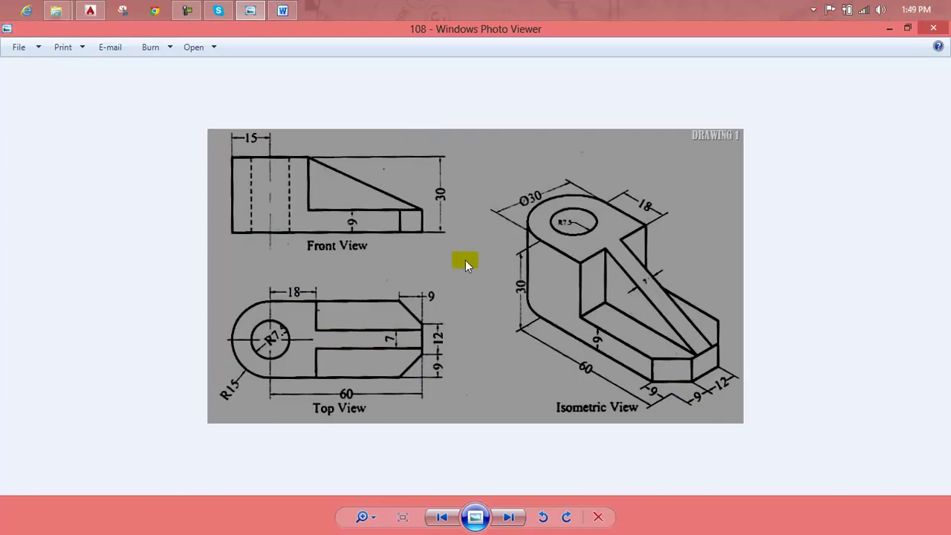
scroll(552, 271, up, 1)
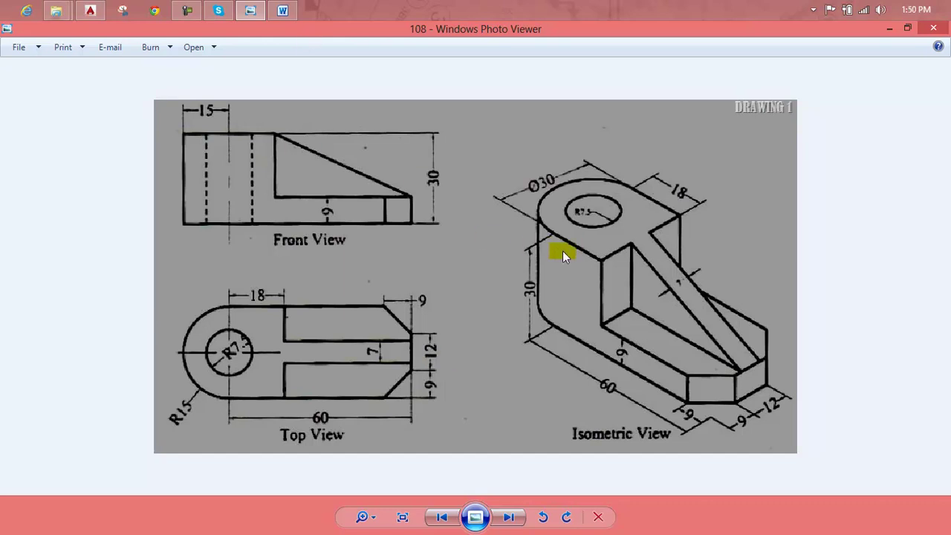
mouse_move(90, 10)
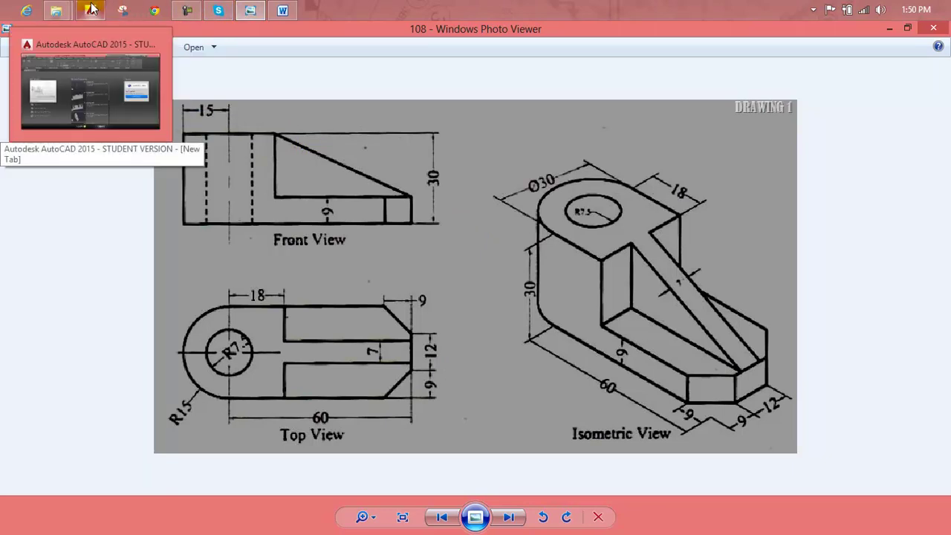
Start a blank Drawing3 in AutoCAD after reviewing the reference drawing and lesson notes
click(89, 89)
click(228, 242)
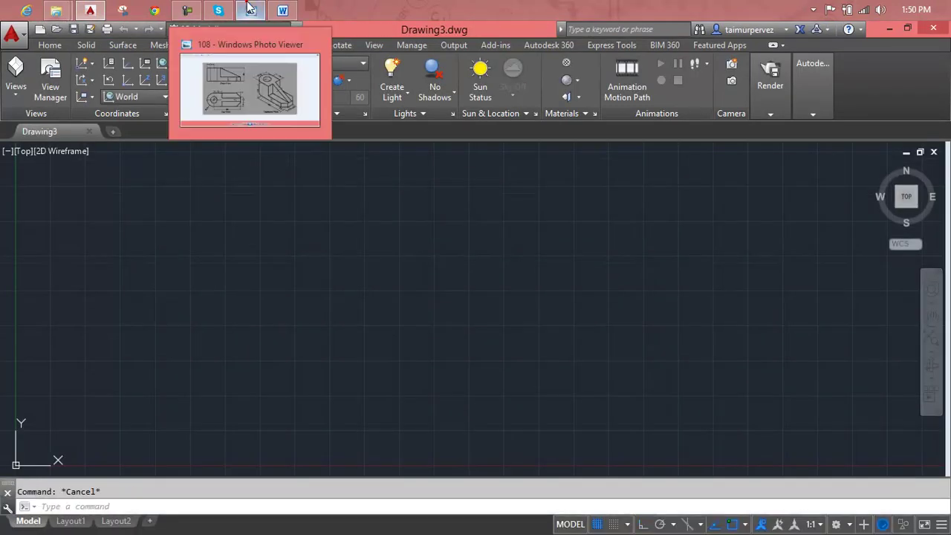
click(249, 8)
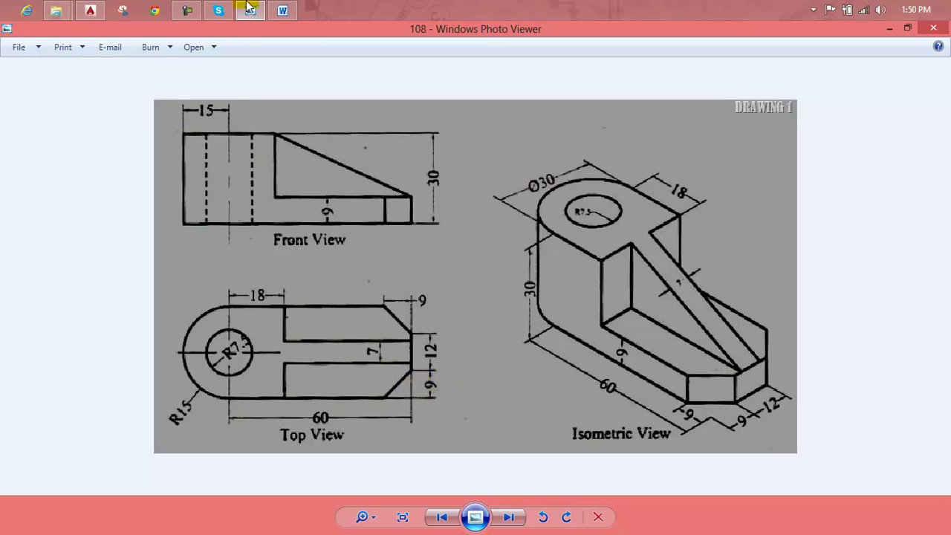
click(280, 11)
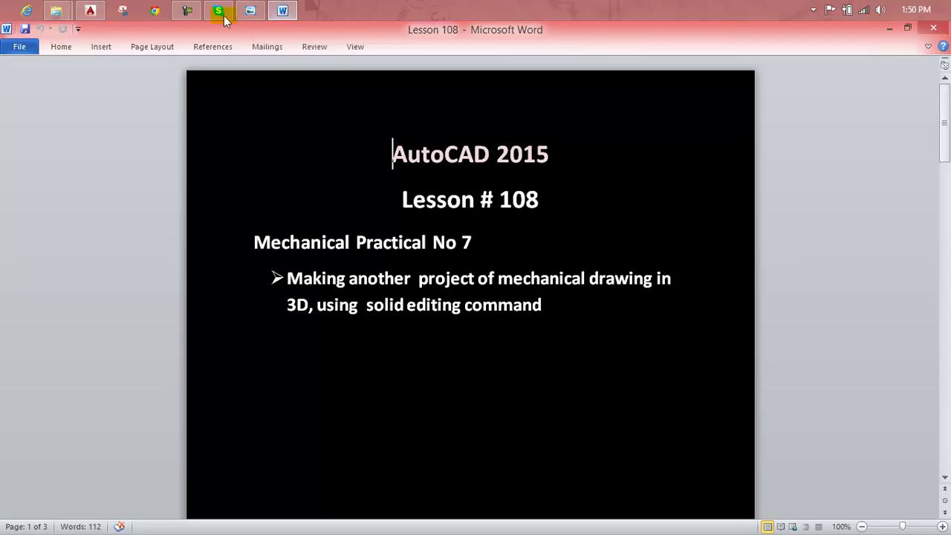
click(90, 11)
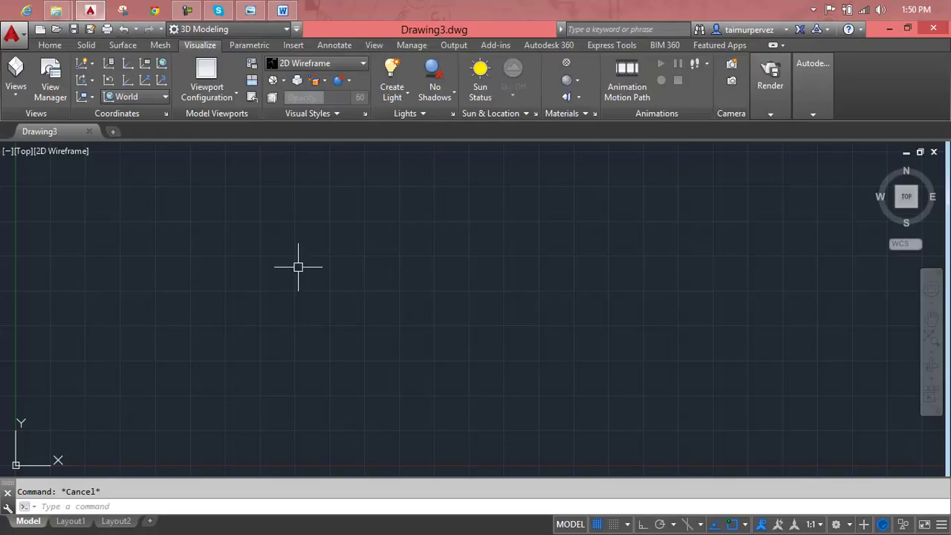
With snap (F9) and ortho (F8) on, draw a trial 60-unit line
text(l)
key(Return)
click(247, 302)
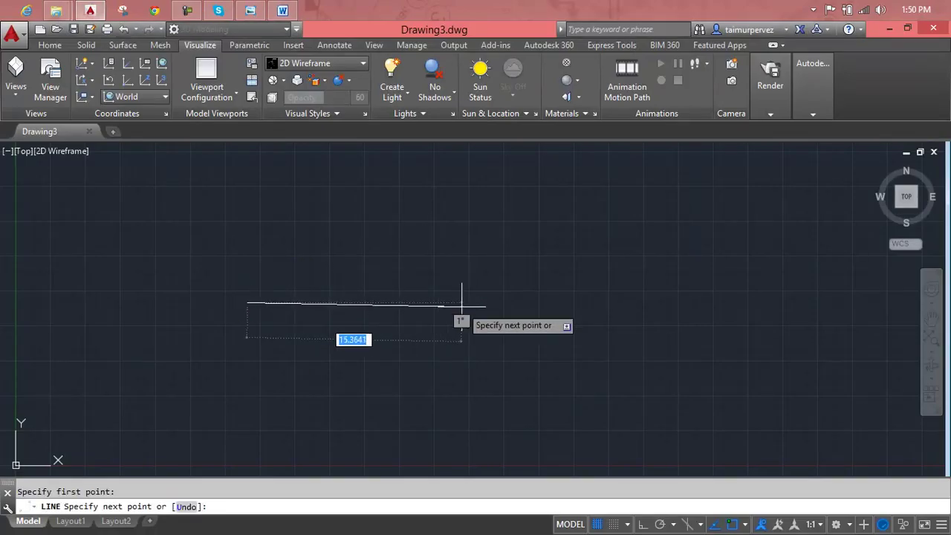
key(F9)
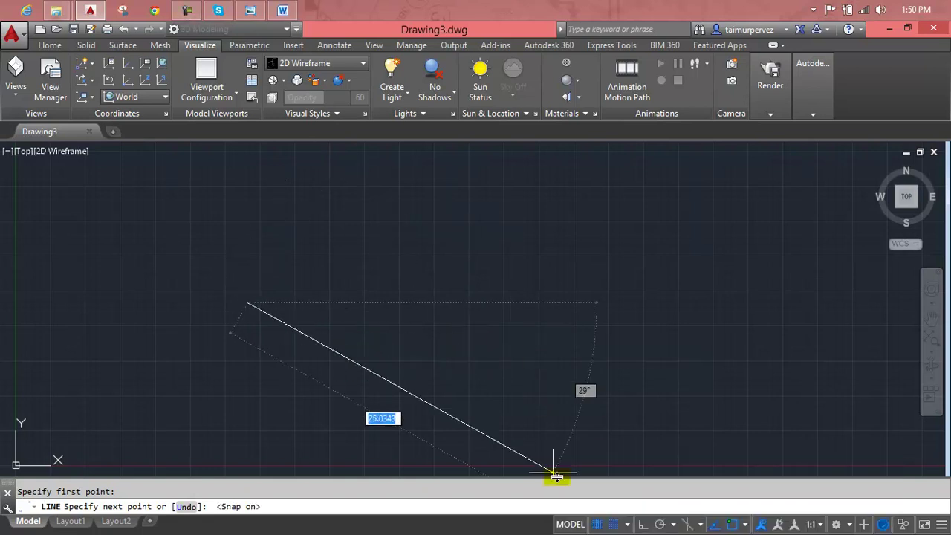
key(F8)
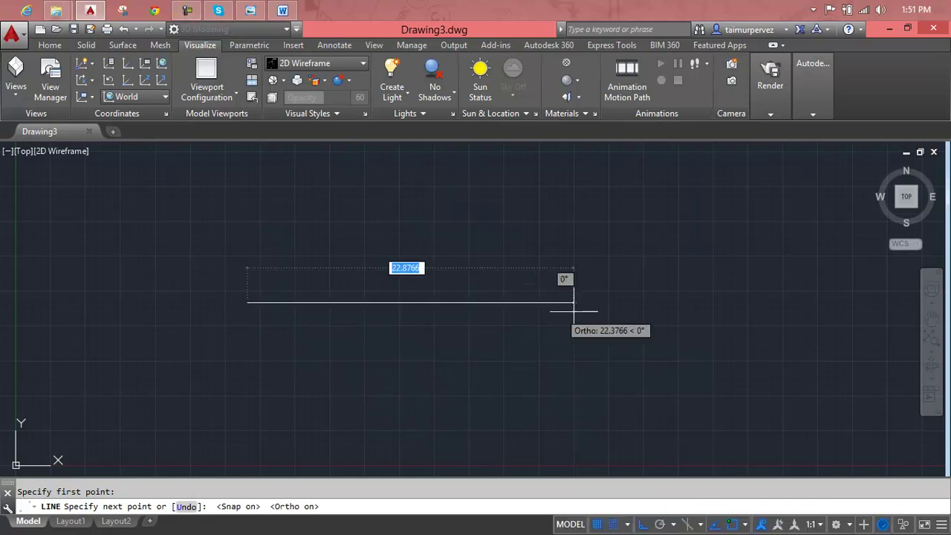
click(249, 9)
click(249, 10)
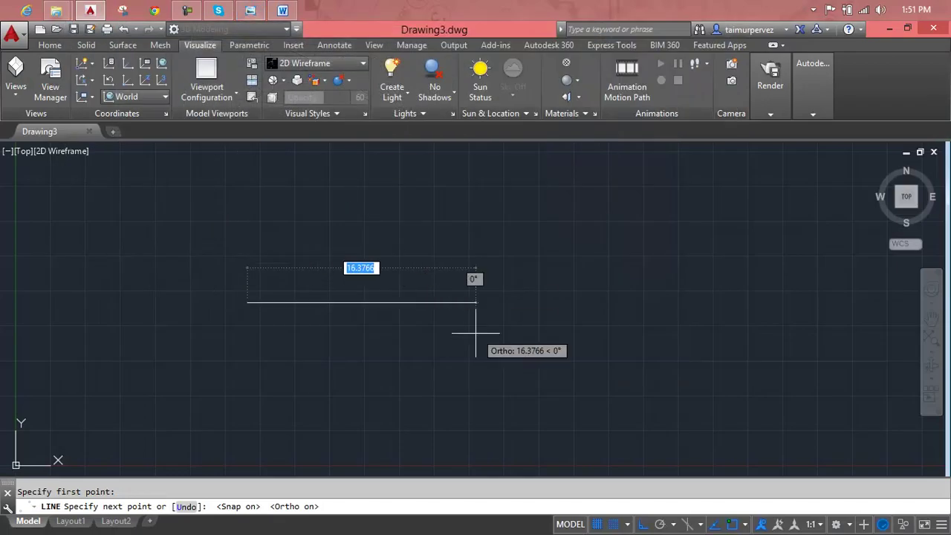
text(60)
key(Return)
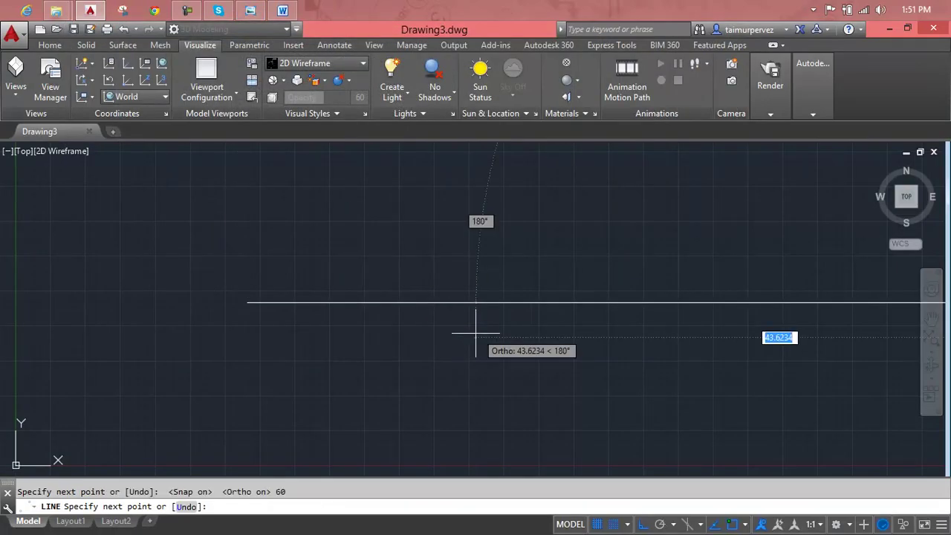
Erase the trial line, leaving the canvas empty
scroll(487, 320, down, 2)
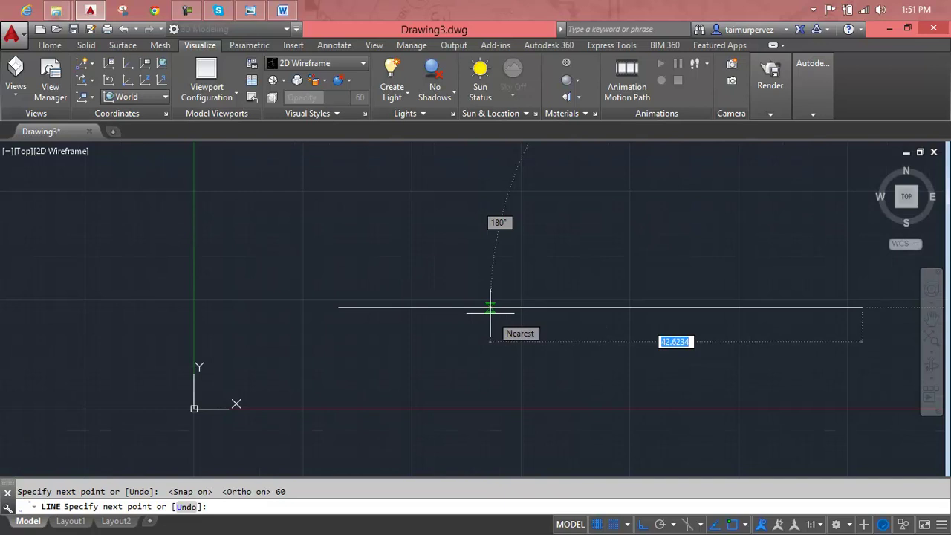
key(Escape)
middle_drag(601, 312, 490, 318)
click(490, 313)
key(Delete)
Draw the 60-unit horizontal base line of the outline
key(Escape)
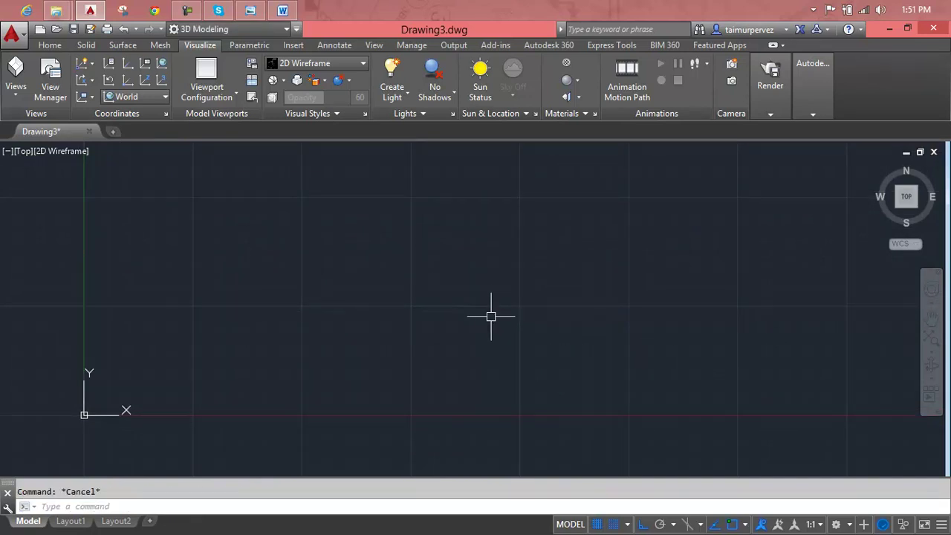
text(l)
key(Return)
click(311, 297)
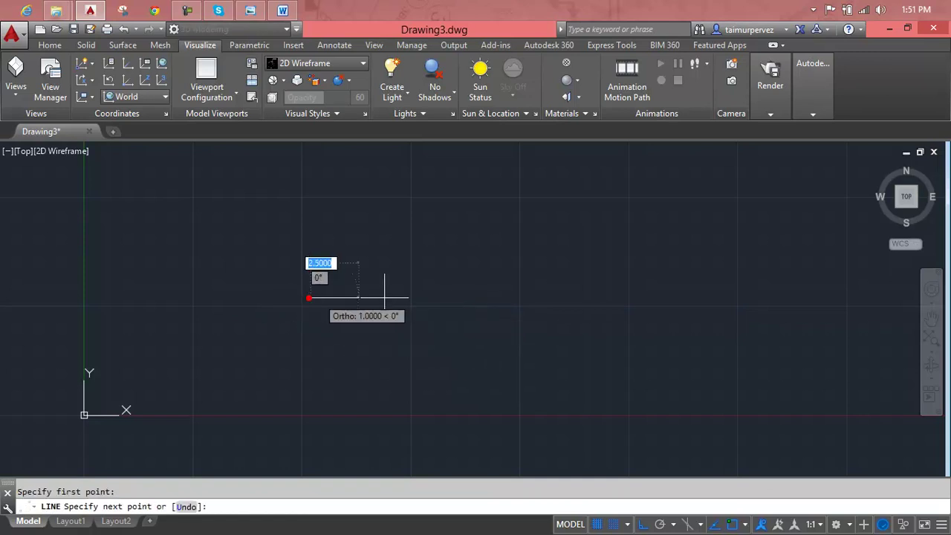
text(60)
key(Return)
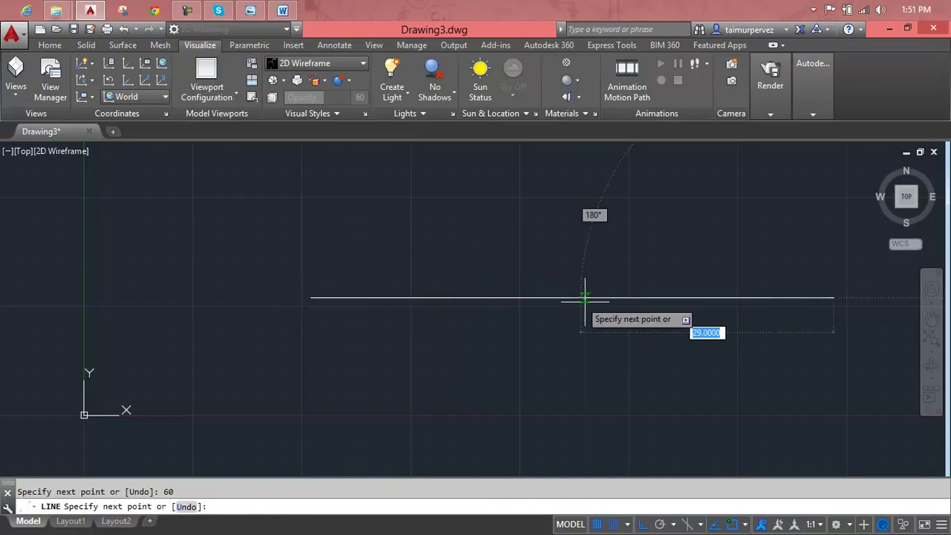
Add a 9-unit vertical segment at its right end, checking the reference drawing
scroll(619, 298, down, 3)
middle_drag(620, 298, 510, 347)
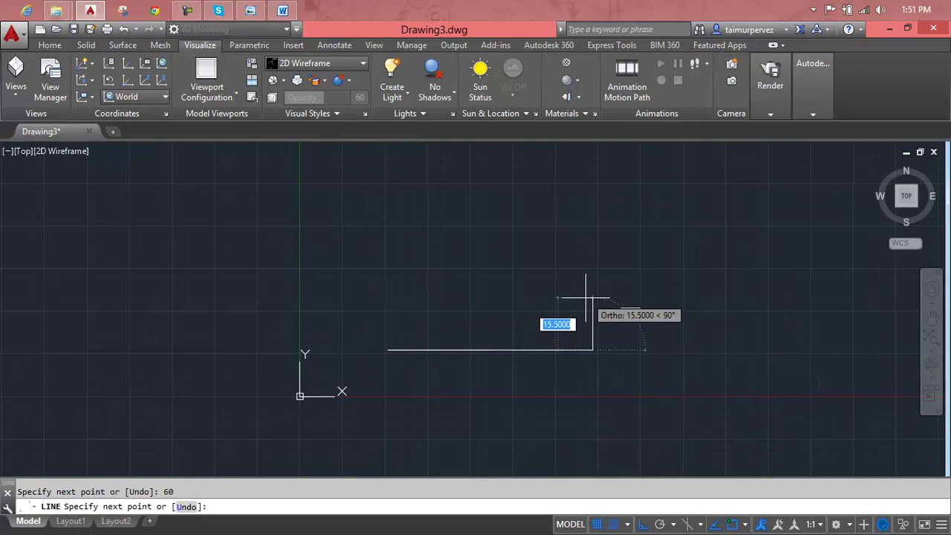
text(9)
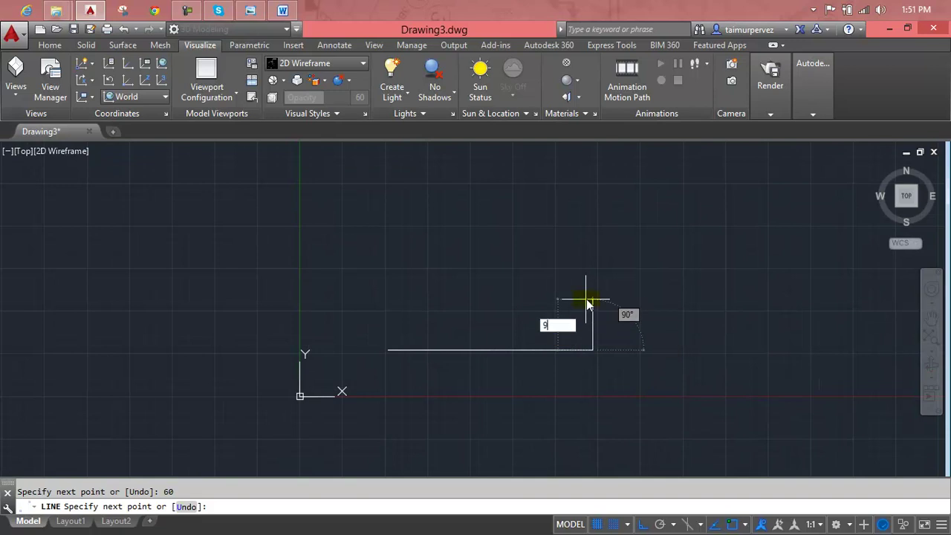
key(Return)
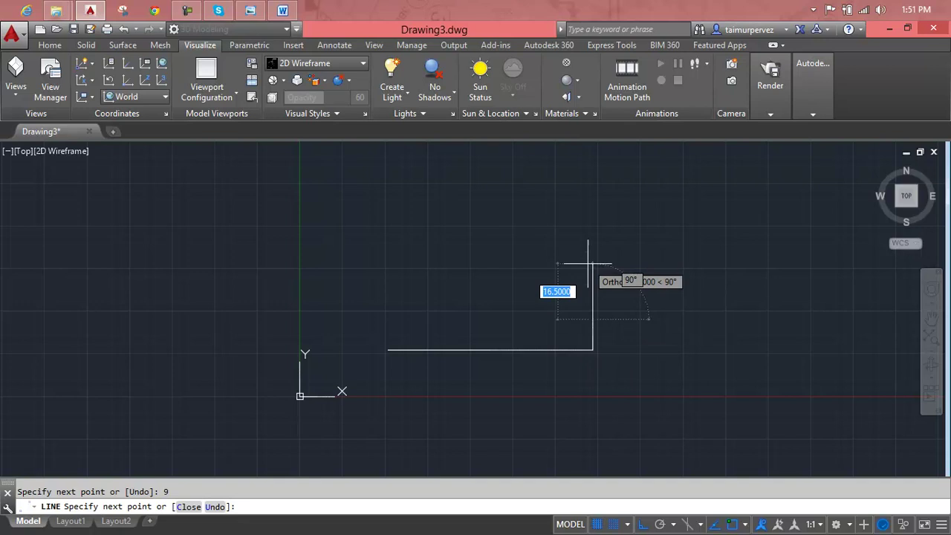
click(281, 9)
click(281, 9)
click(253, 9)
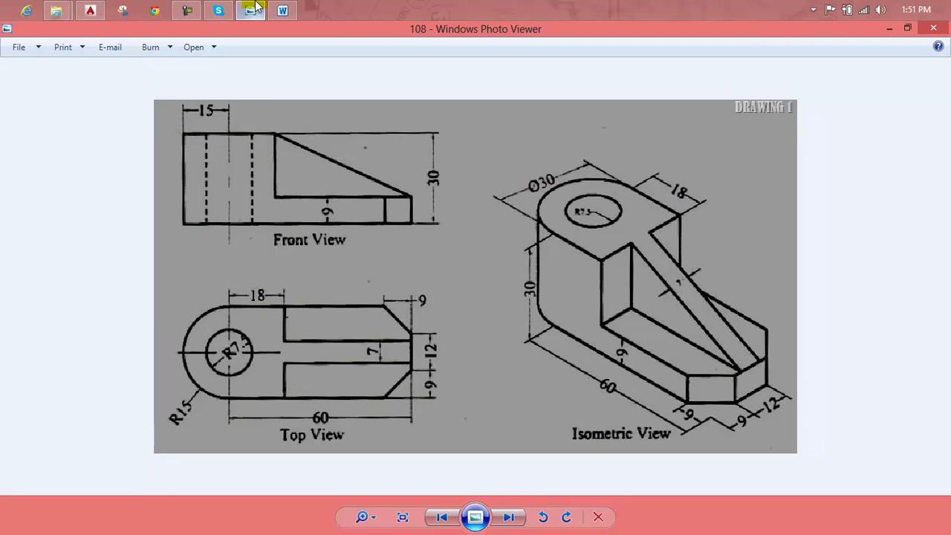
click(282, 8)
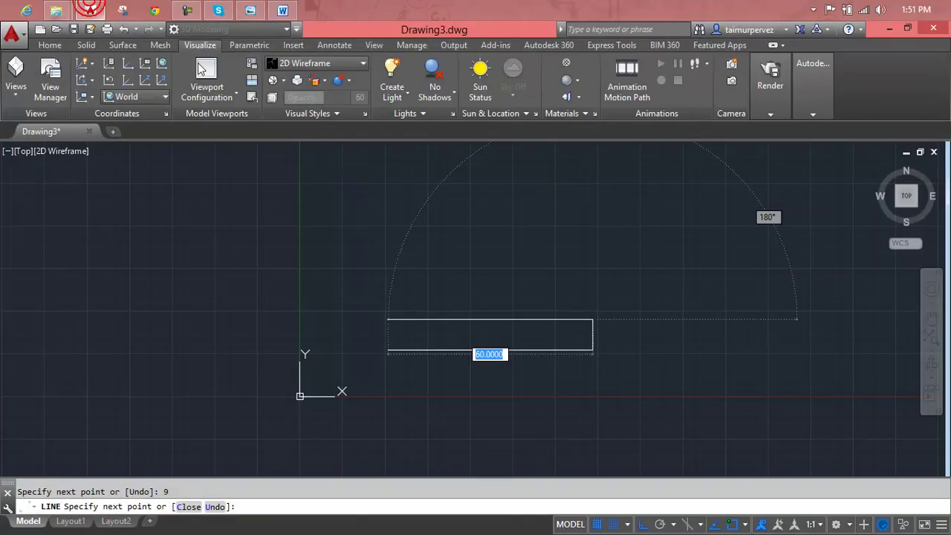
text(9)
key(Return)
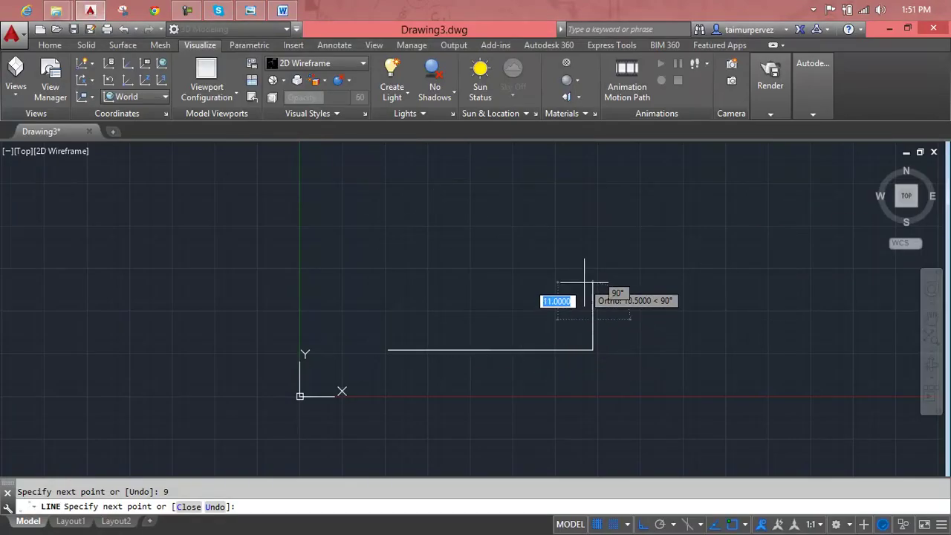
Continue the right side up 12 and 9 units, draw the top edge and close the left side
text(12)
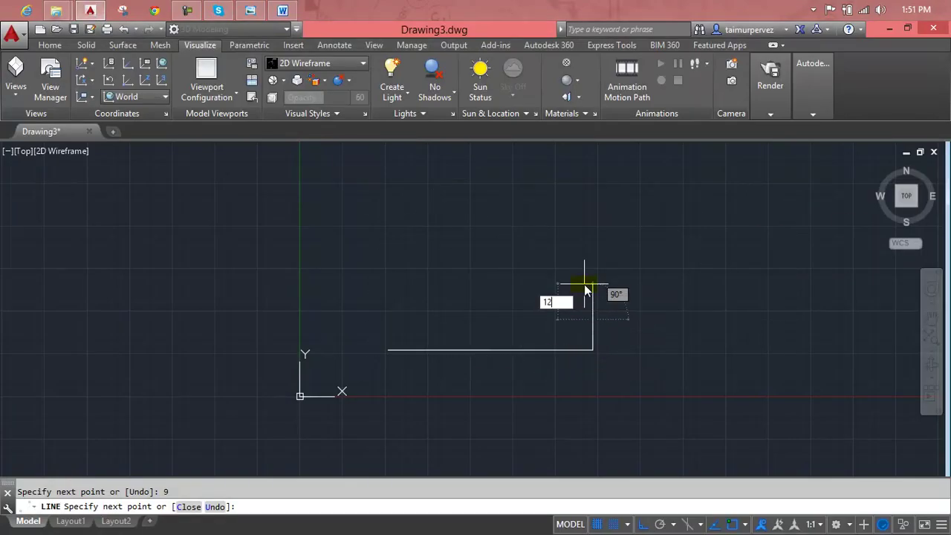
key(Return)
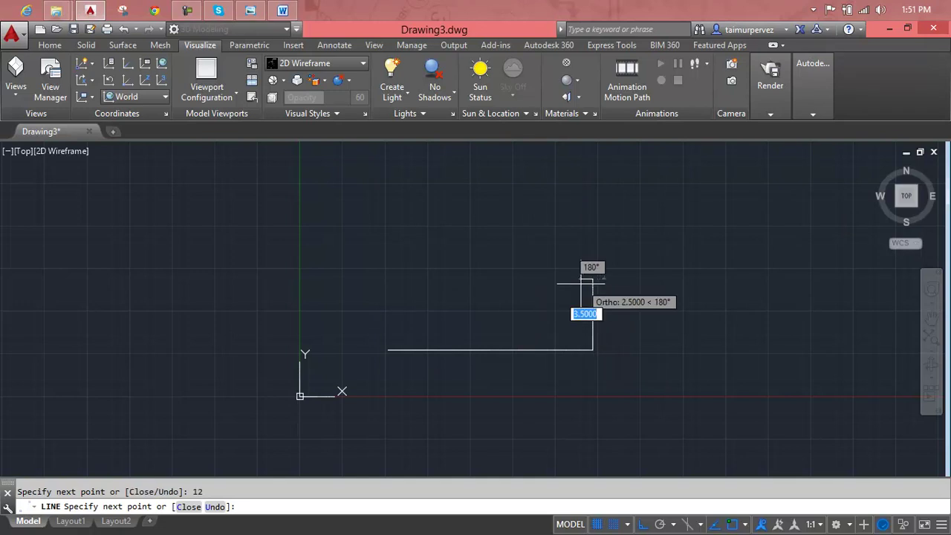
text(9)
key(Return)
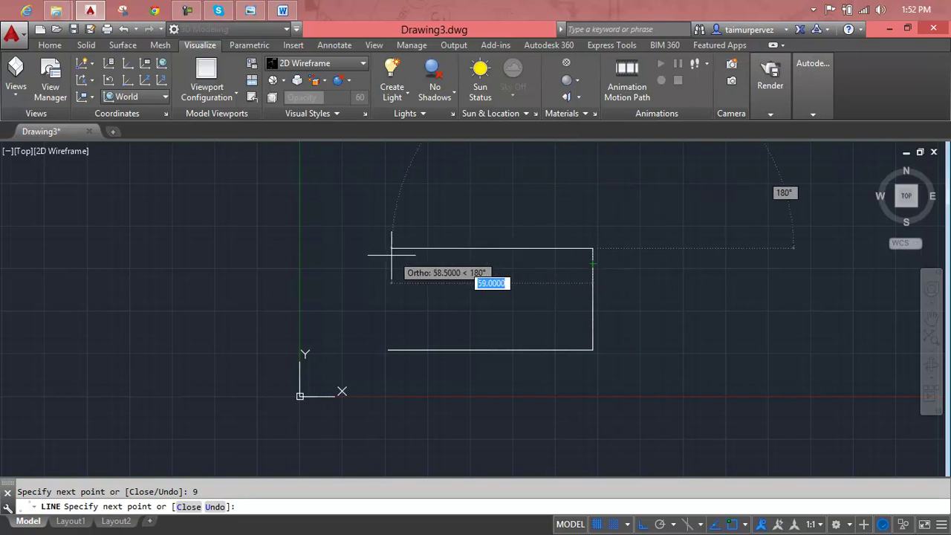
click(333, 249)
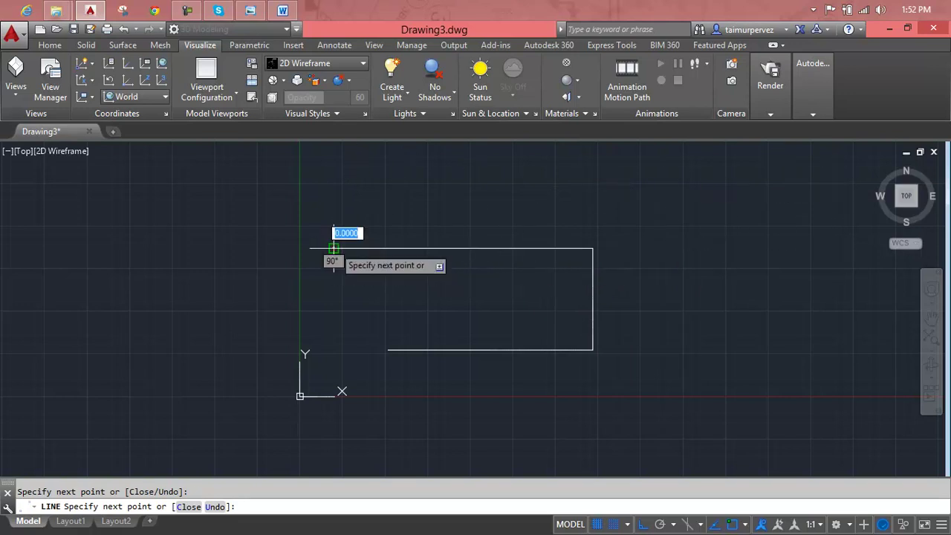
key(Return)
key(Return)
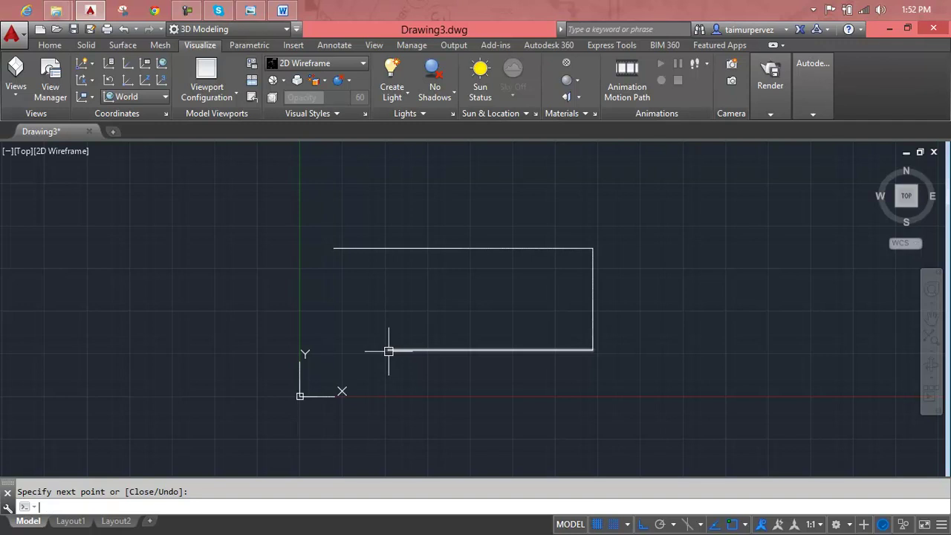
click(388, 349)
click(388, 208)
key(Return)
Trim the overhanging line ends to leave a clean rectangle
click(356, 248)
key(Escape)
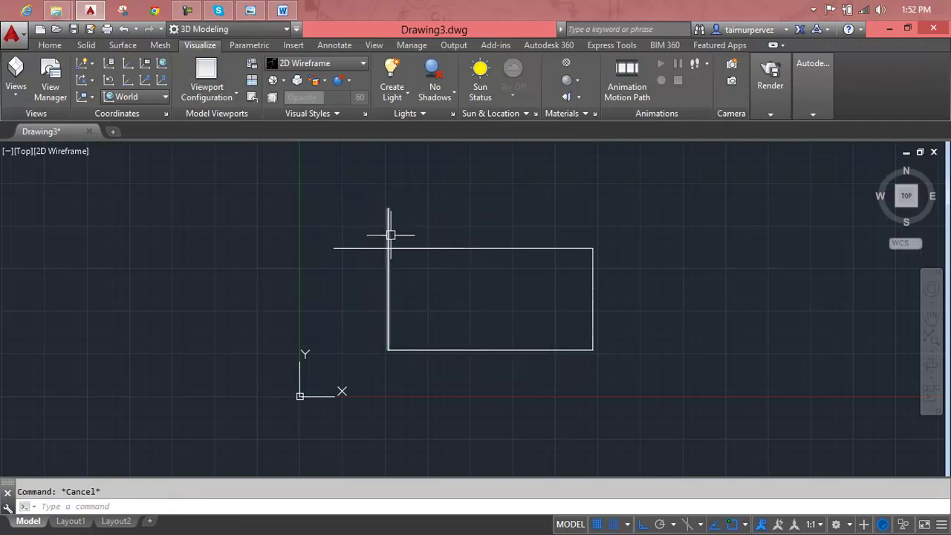
text(tr)
key(Return)
key(Return)
click(363, 246)
click(387, 227)
scroll(498, 246, down, 1)
middle_drag(499, 246, 463, 247)
key(Escape)
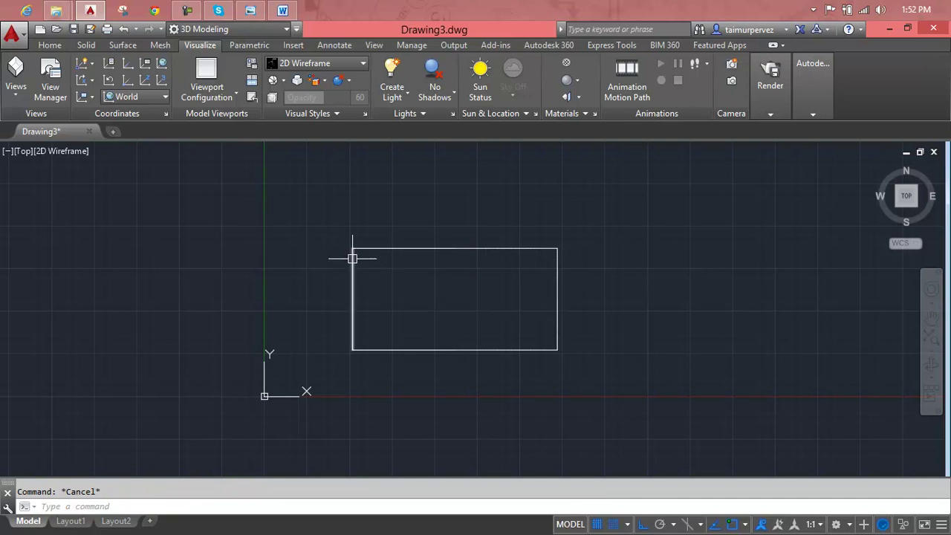
Draw a horizontal line from the left-edge midpoint across past the right side
text(l)
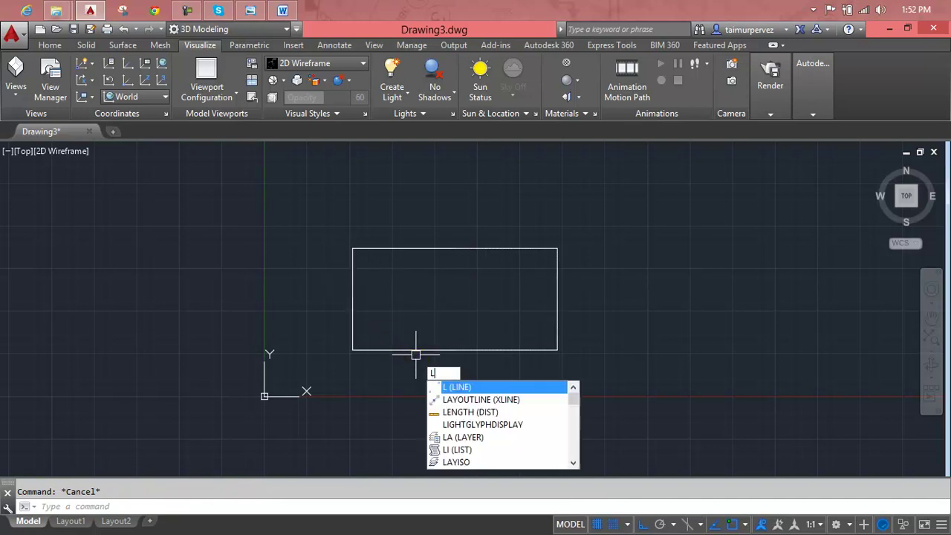
key(Return)
click(352, 299)
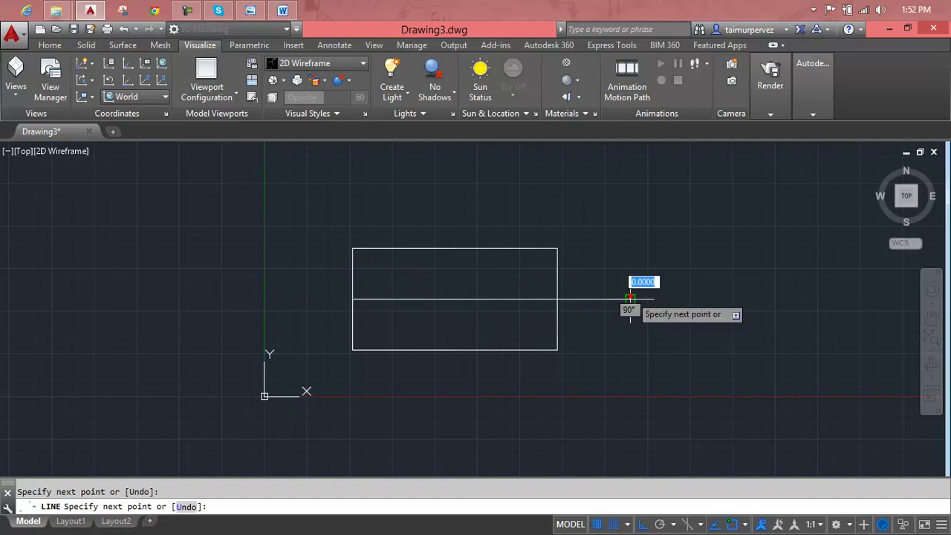
click(630, 298)
key(Return)
click(282, 10)
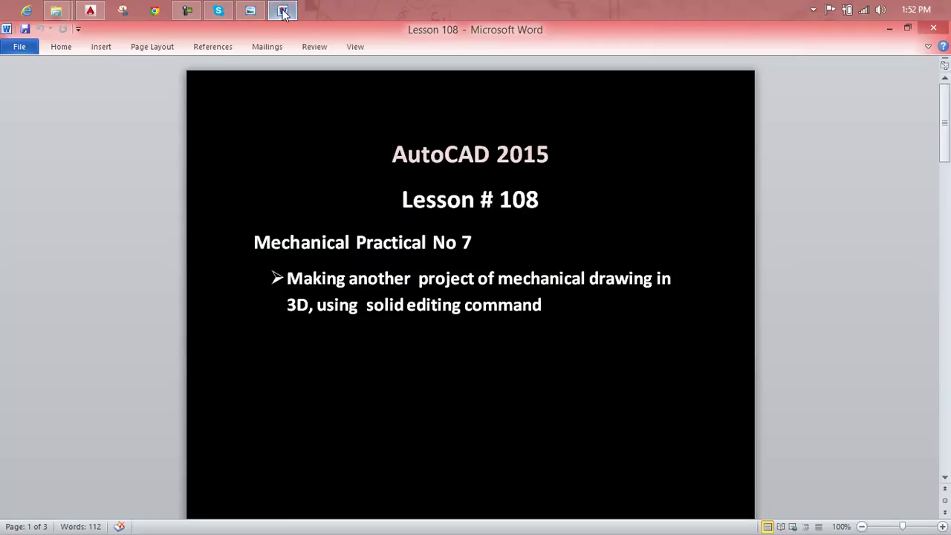
click(289, 12)
click(249, 10)
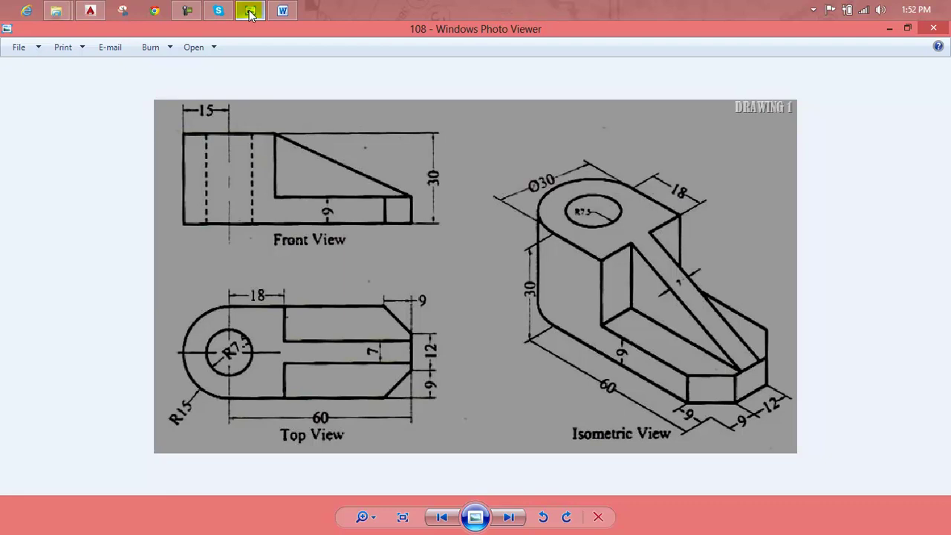
click(250, 10)
Offset the rectangle's left edge 18 units inward to create an inner vertical line
key(Escape)
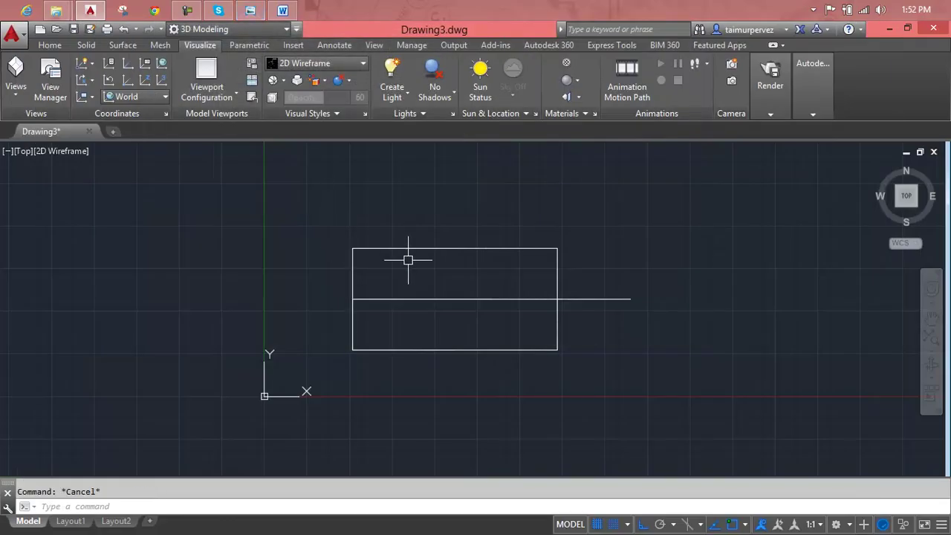
text(o)
key(Return)
text(18)
key(Return)
click(353, 269)
click(401, 272)
key(Escape)
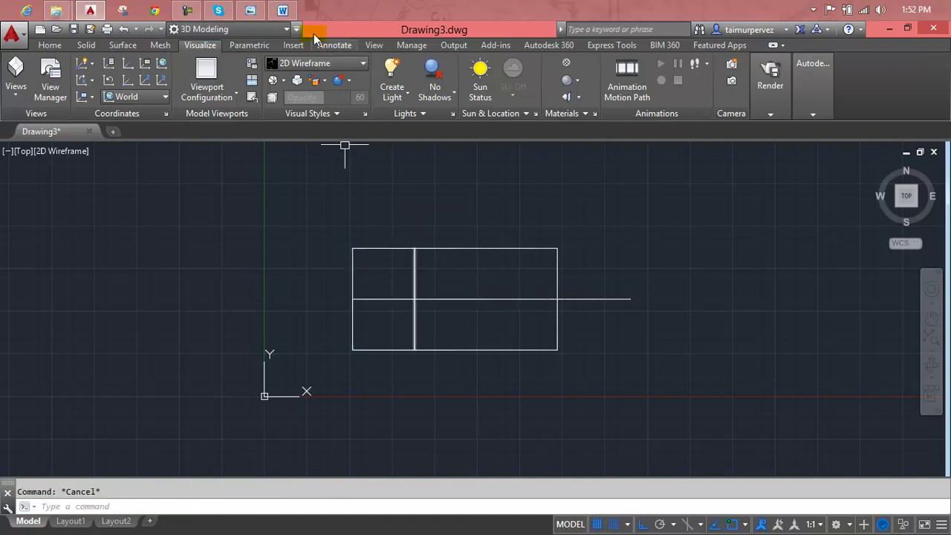
click(280, 10)
click(280, 9)
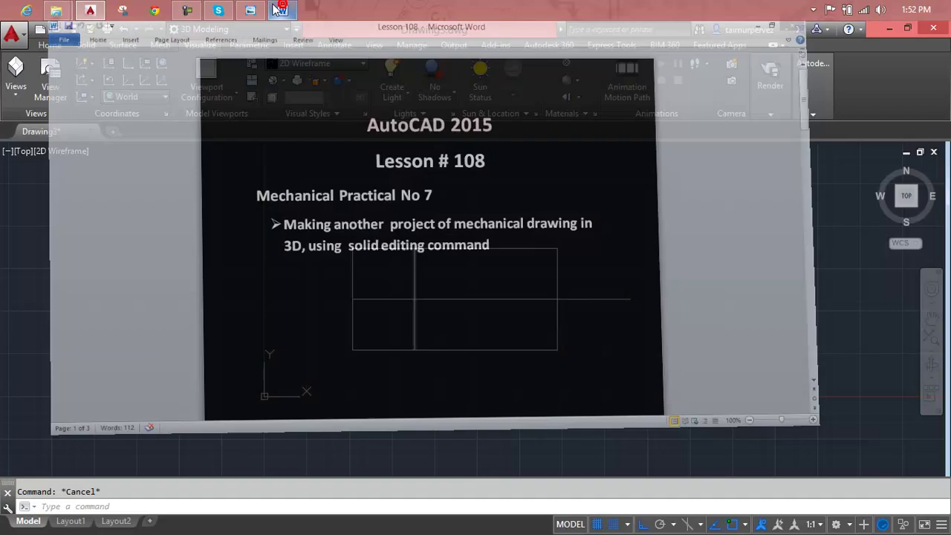
click(255, 10)
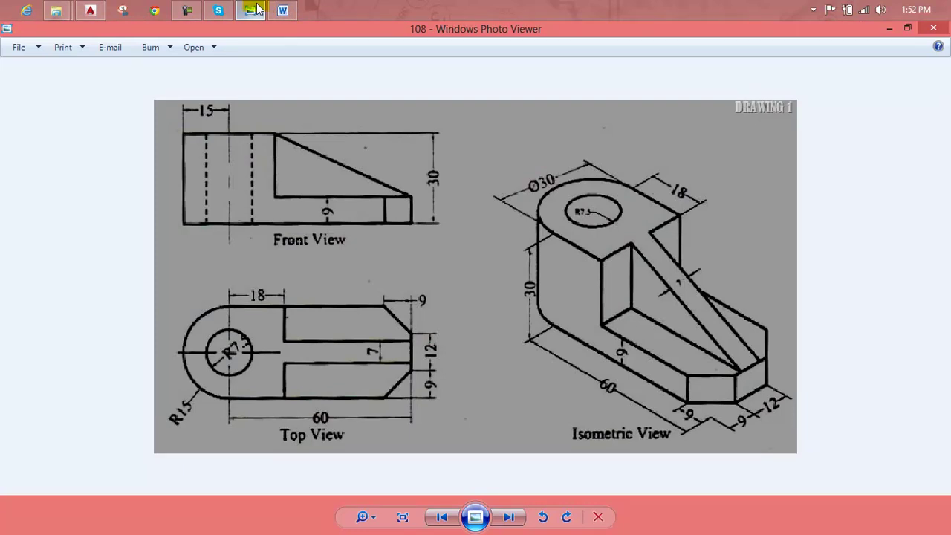
click(256, 8)
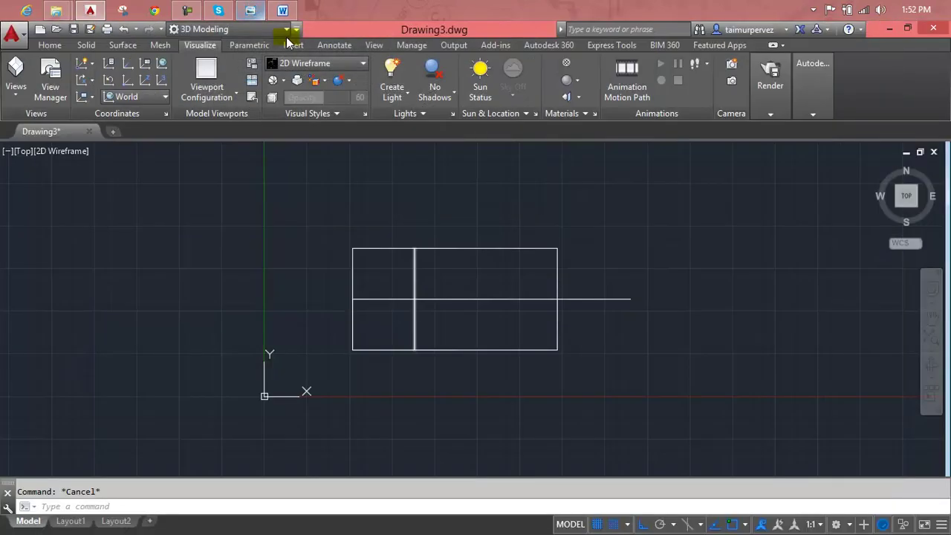
Offset the middle line 3.5 units upward and 3.5 units downward
text(o)
key(Return)
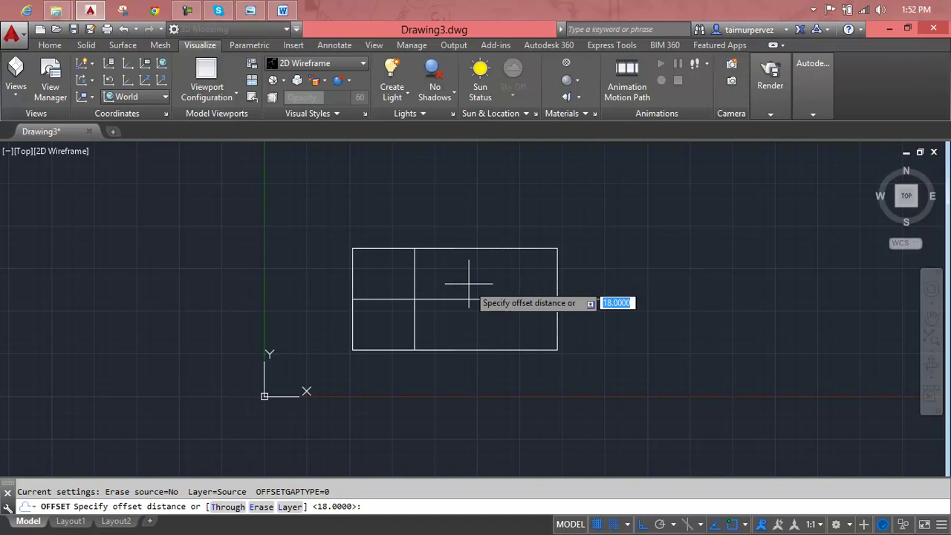
text(3)
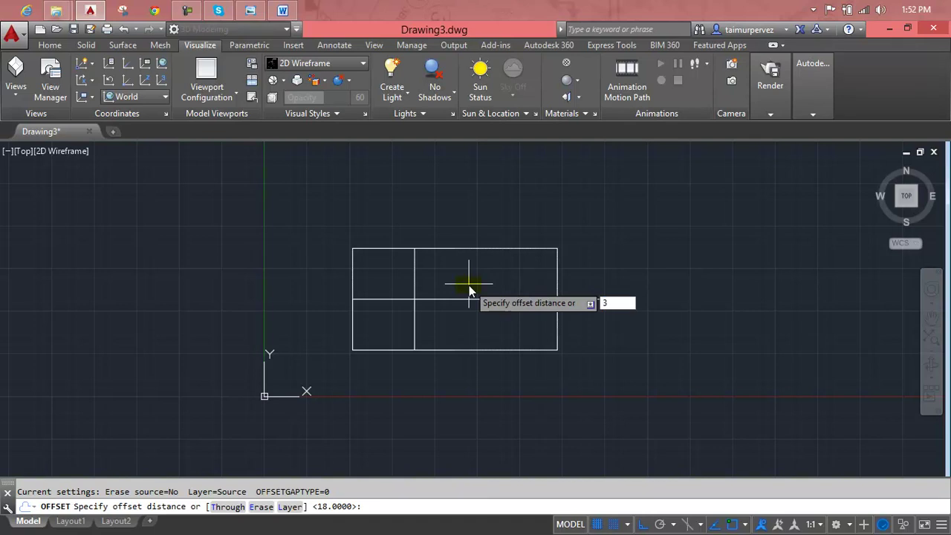
key(Return)
click(461, 297)
click(471, 287)
click(471, 298)
click(458, 313)
key(Escape)
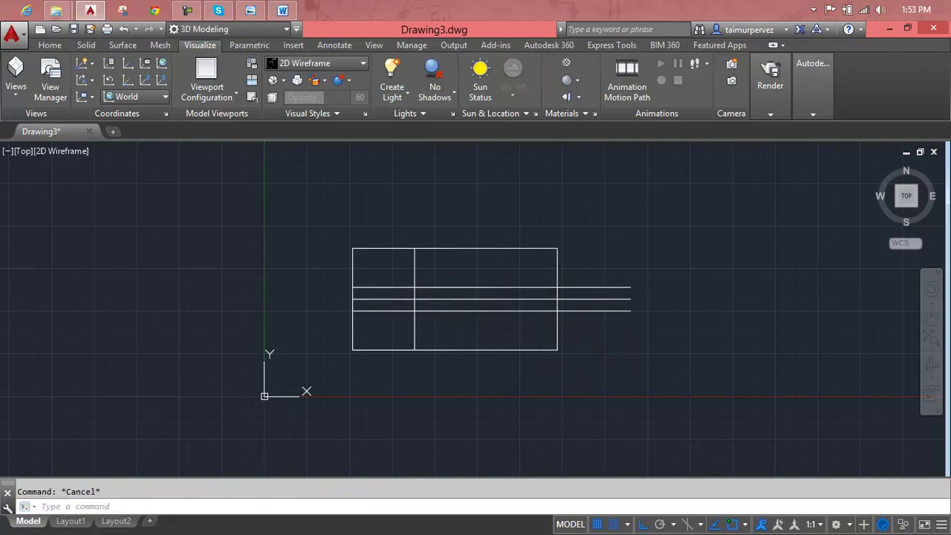
scroll(383, 279, up, 4)
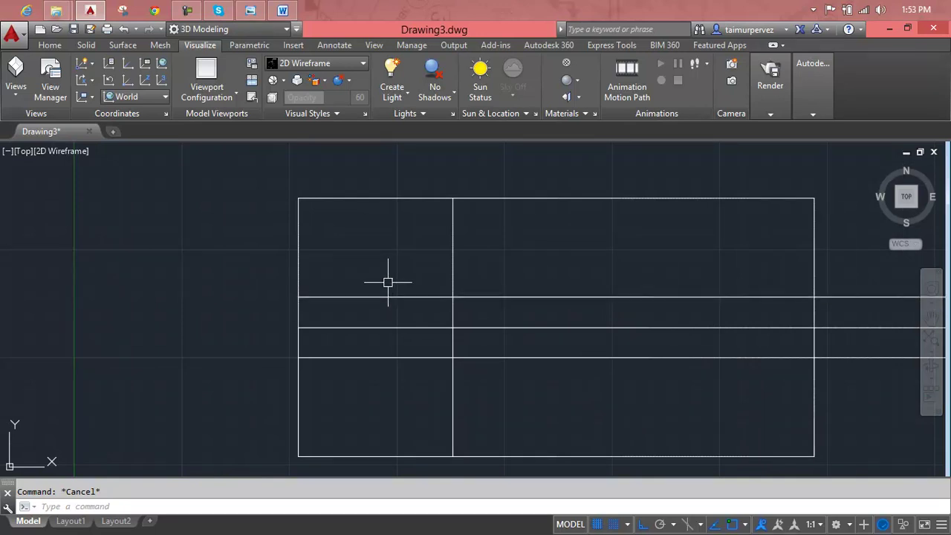
Trim the line ends lying left of the inner vertical line
text(t)
key(Return)
key(Return)
click(388, 267)
click(387, 375)
scroll(413, 369, down, 2)
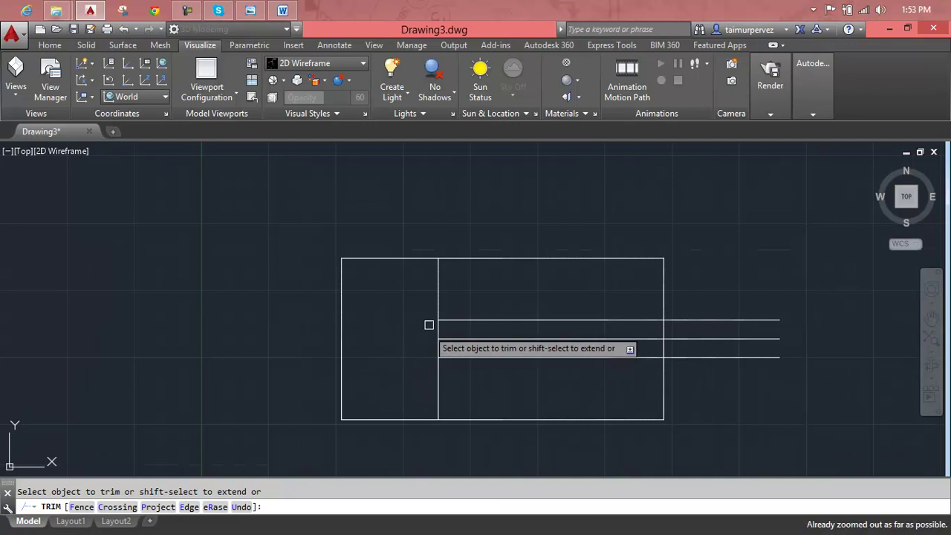
click(294, 9)
click(293, 10)
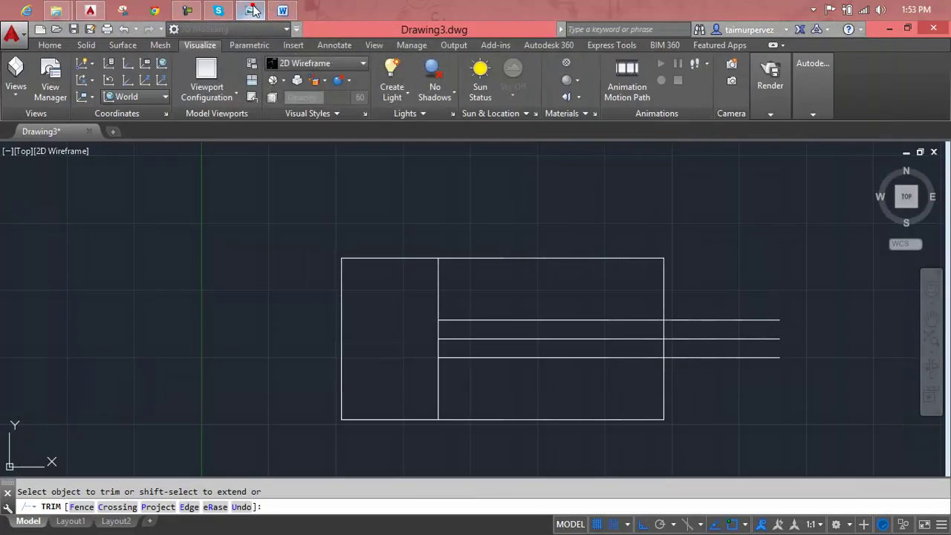
click(251, 10)
click(253, 10)
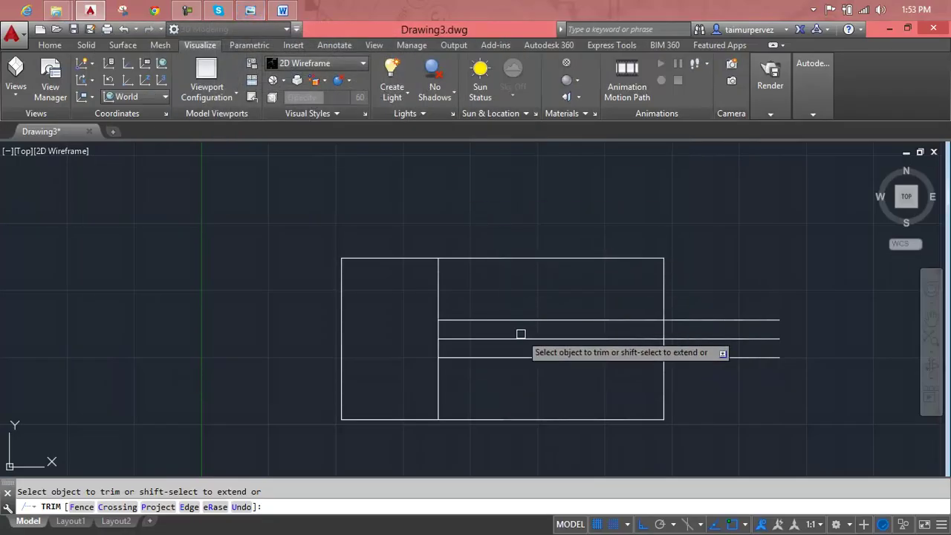
key(Escape)
Delete the middle horizontal line
click(520, 338)
key(Delete)
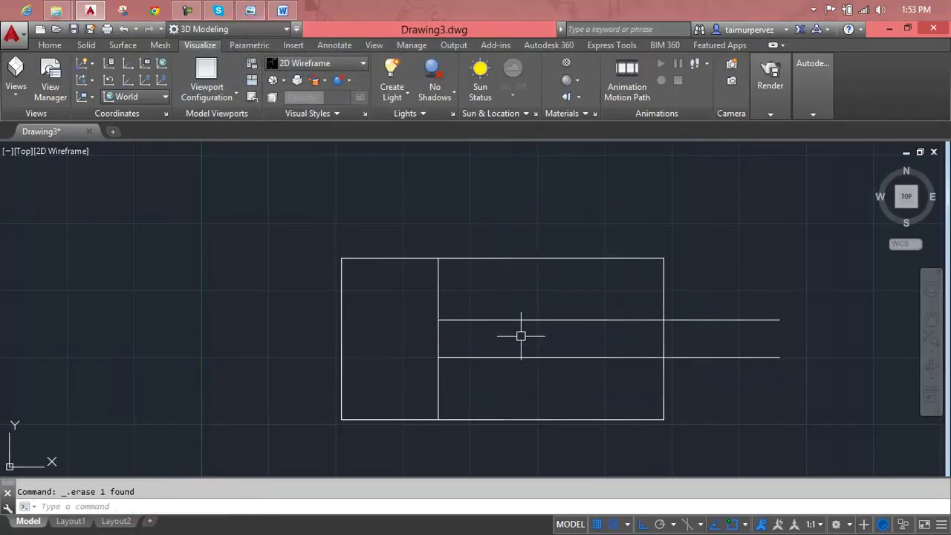
click(252, 8)
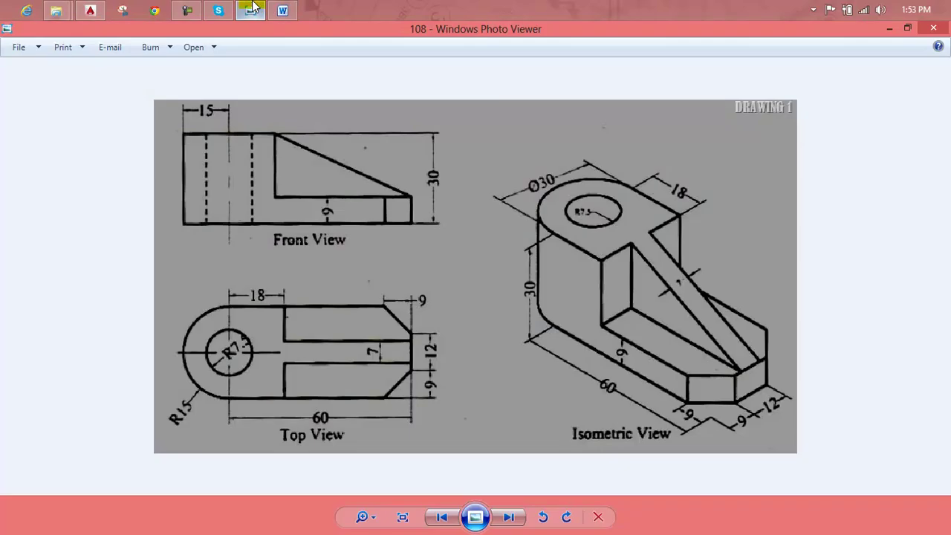
click(253, 7)
key(Escape)
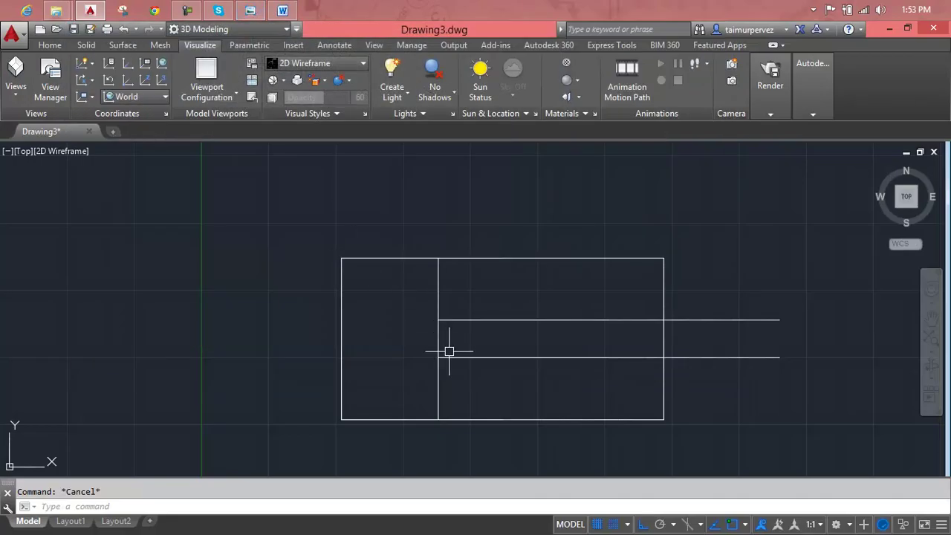
Trim the vertical segment between the slot lines and the stubs past the right edge
text(tr)
key(Return)
click(438, 339)
scroll(464, 331, down, 2)
middle_drag(465, 332, 391, 332)
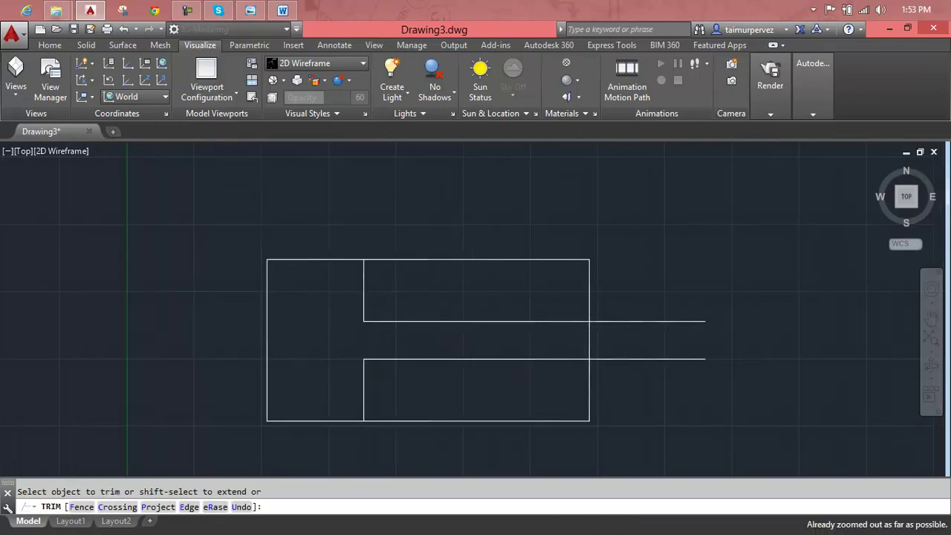
click(655, 268)
click(640, 388)
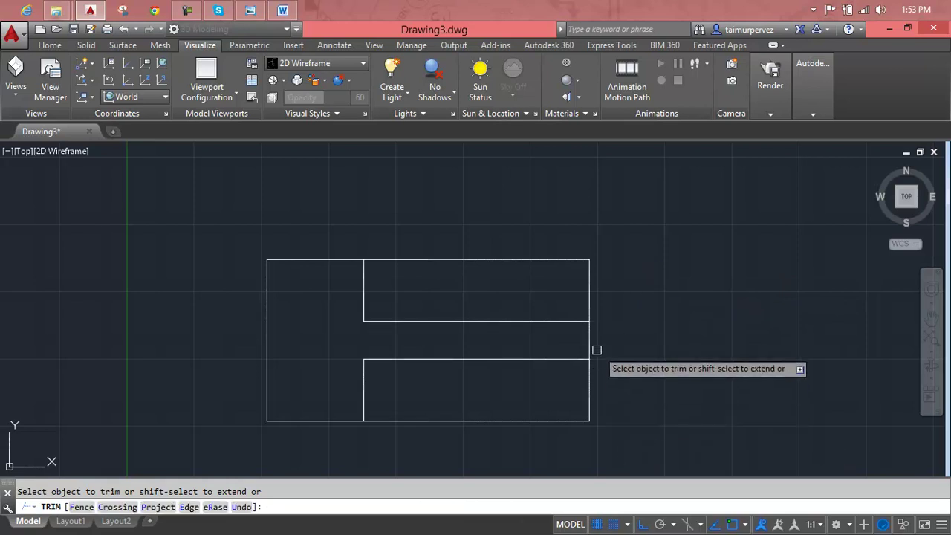
click(292, 10)
click(290, 11)
click(251, 11)
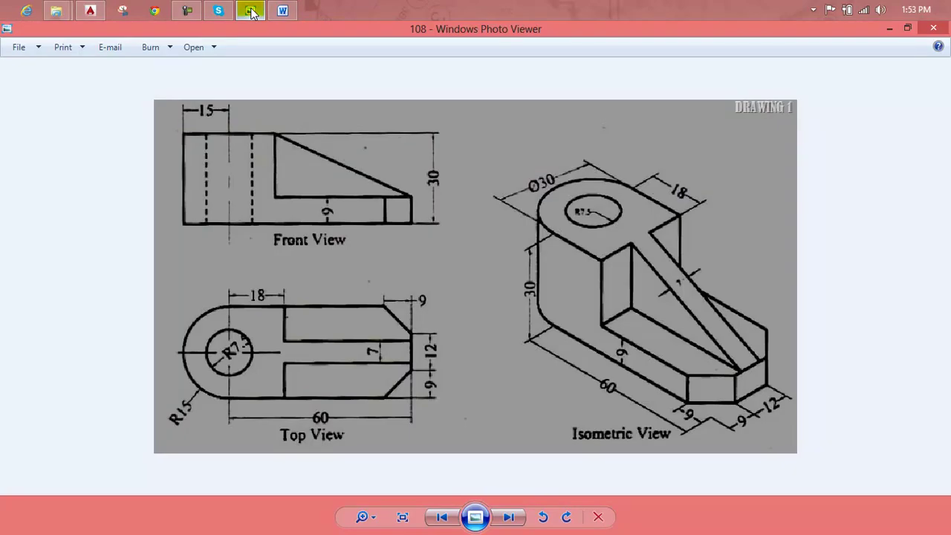
click(251, 10)
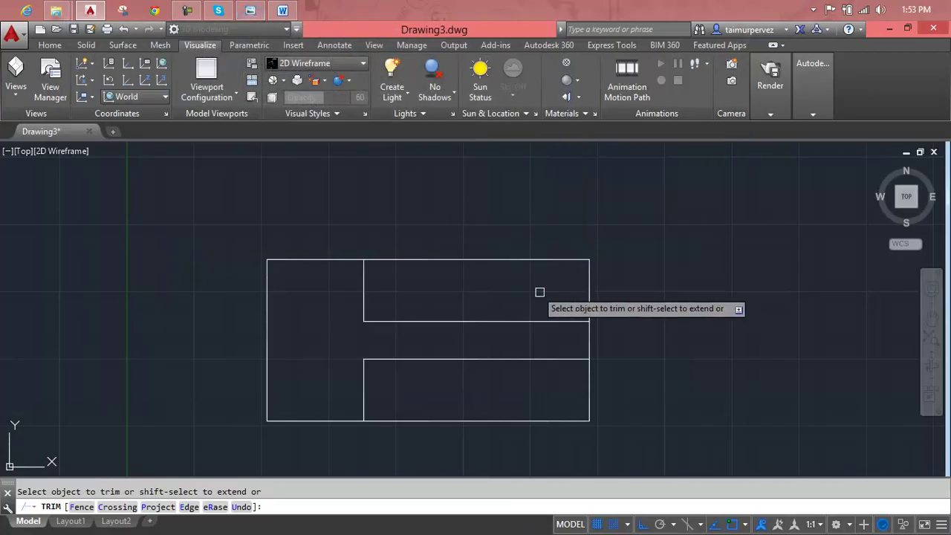
key(Escape)
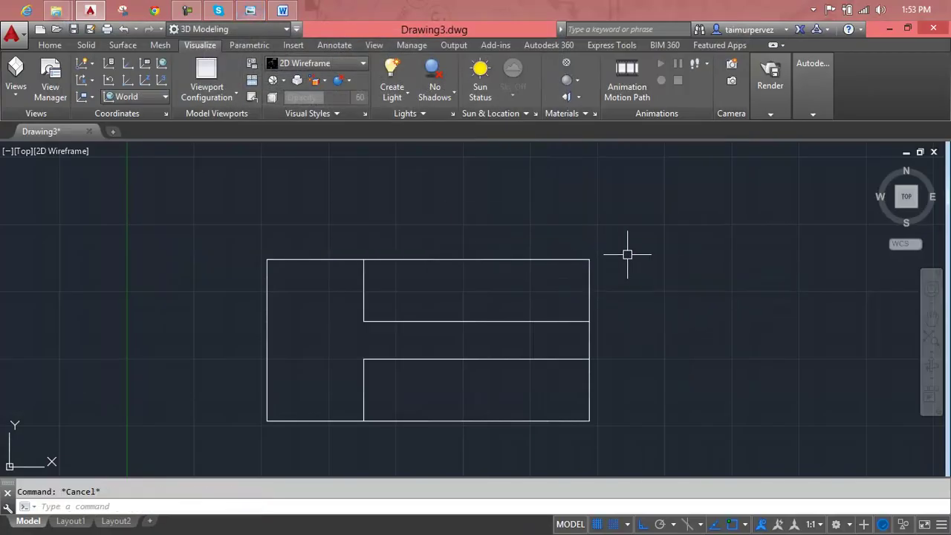
Start CHAMFER and set both chamfer distances to 9
text(ca)
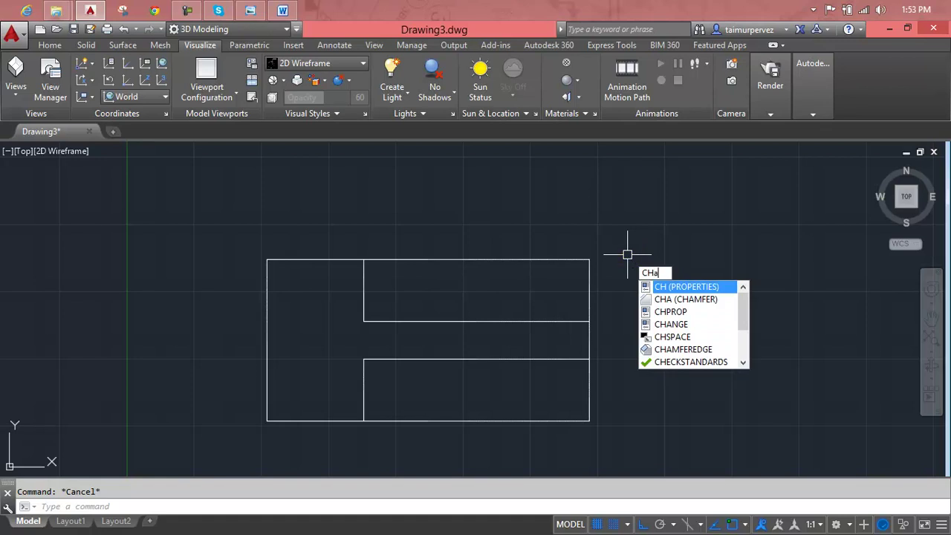
key(Return)
text(d)
key(Return)
key(Escape)
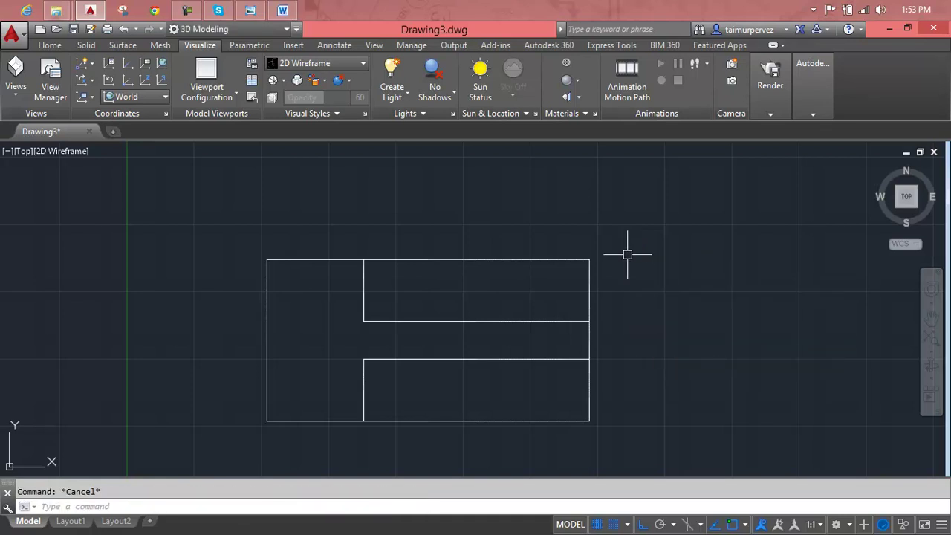
text(ca)
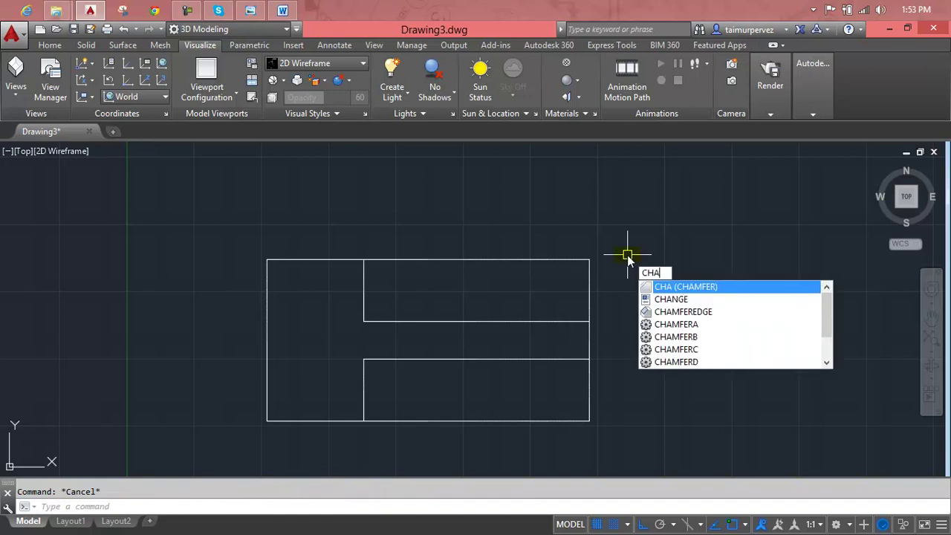
key(Return)
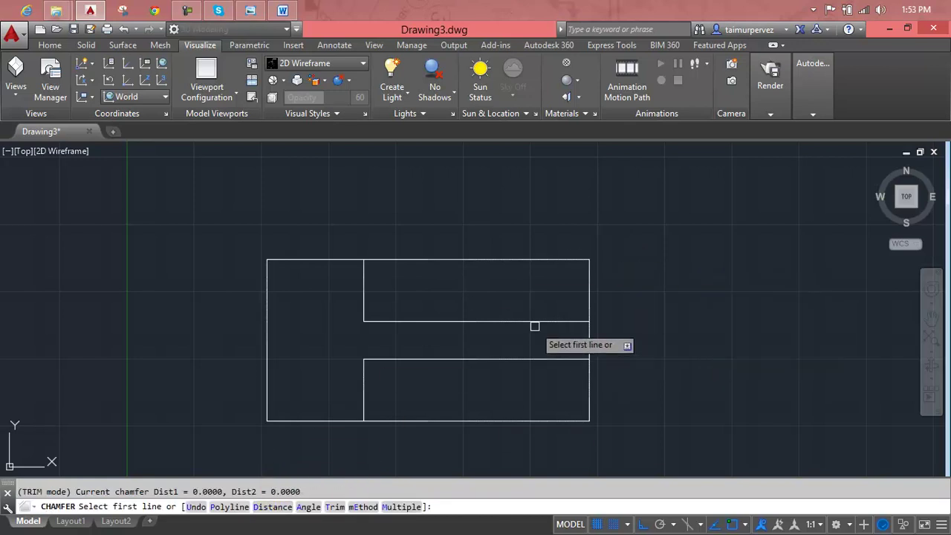
text(d)
key(Return)
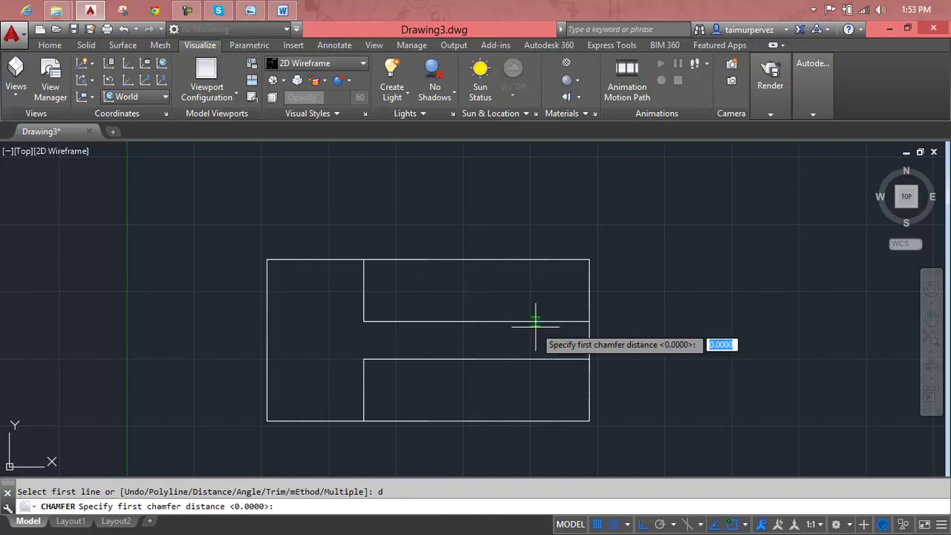
text(9)
key(Return)
text(9)
key(Return)
Chamfer the top-right and bottom-right corners against the right edge
click(558, 260)
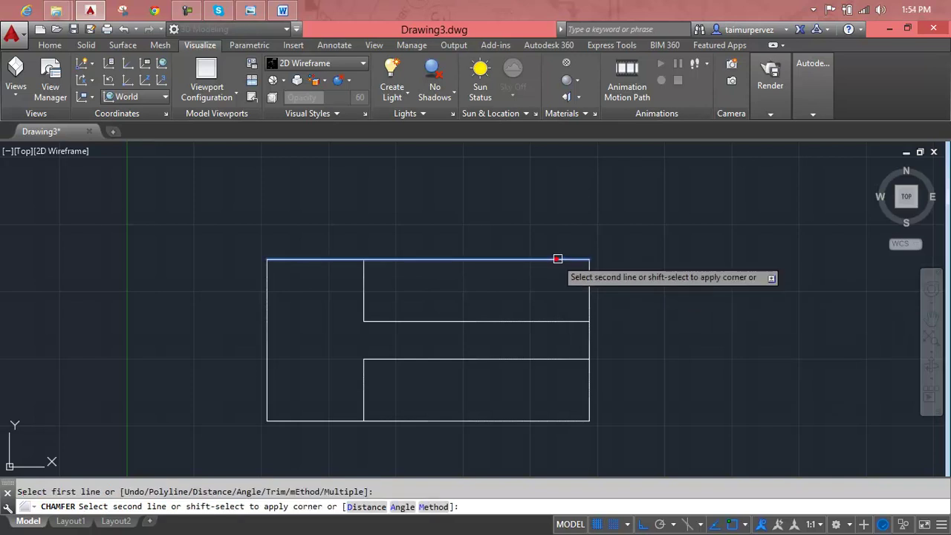
click(591, 285)
key(Return)
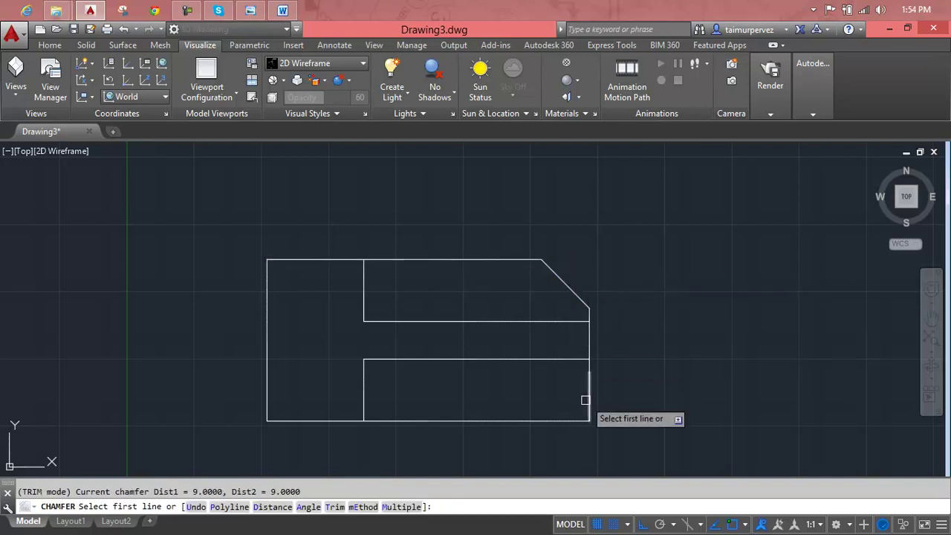
click(556, 420)
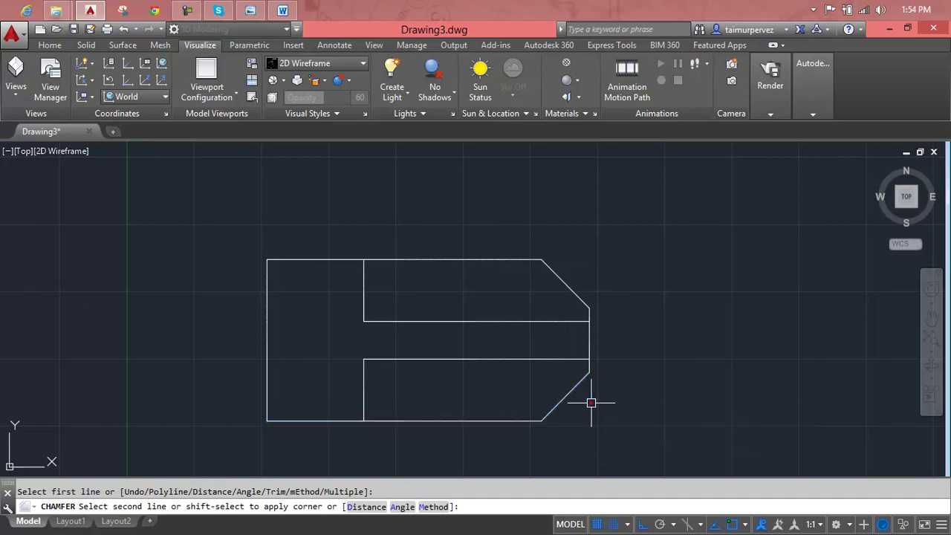
click(590, 402)
key(Escape)
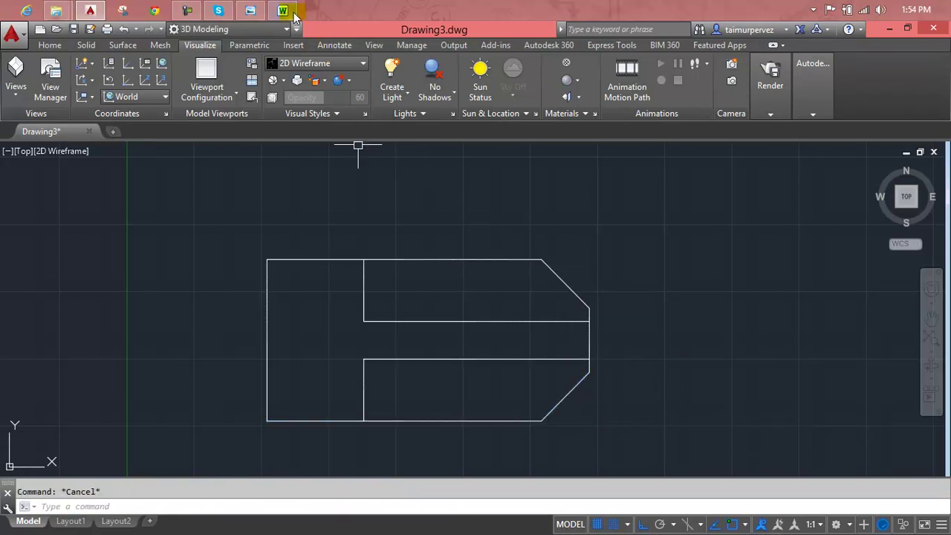
Compare the slotted, chamfered outline against the Photo Viewer reference drawing
click(251, 10)
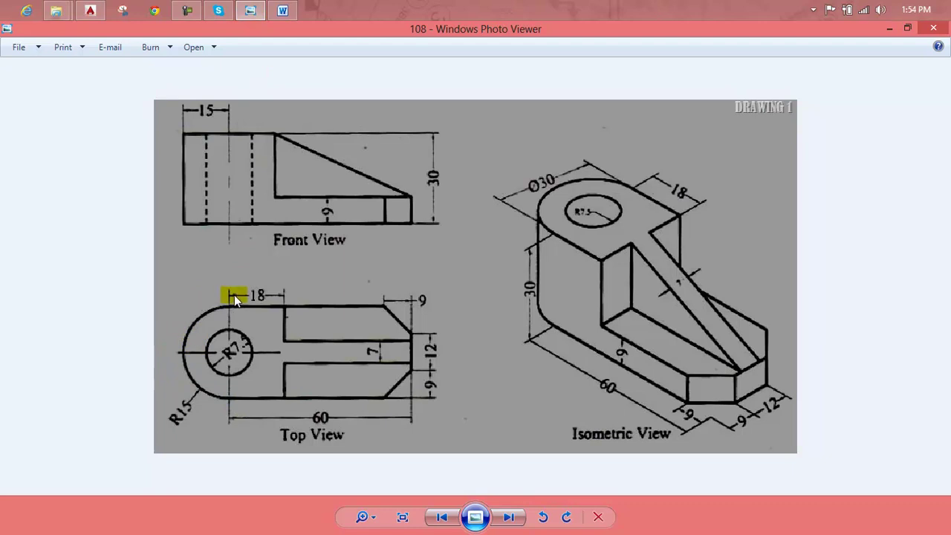
mouse_move(281, 10)
click(252, 10)
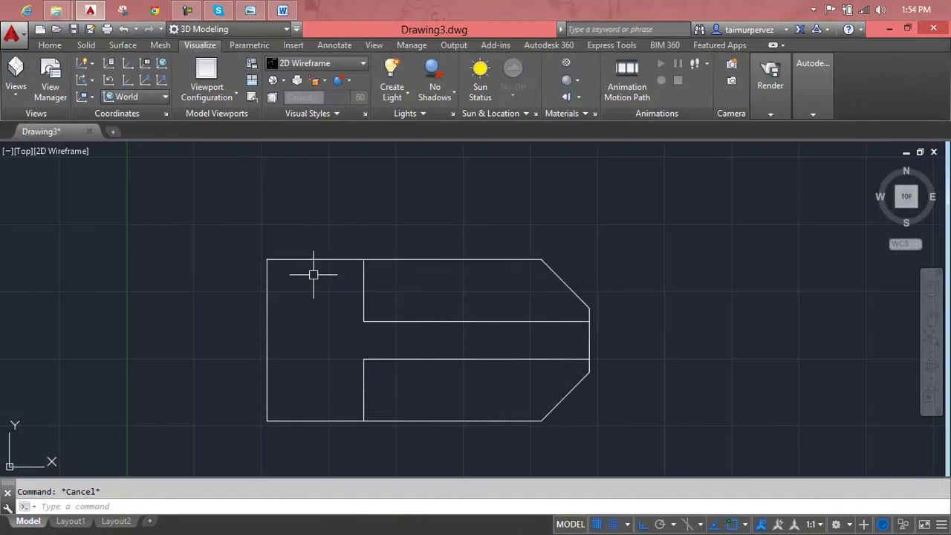
Draw a 2P circle from the outline's top-left corner to its bottom-left corner
text(c)
key(Return)
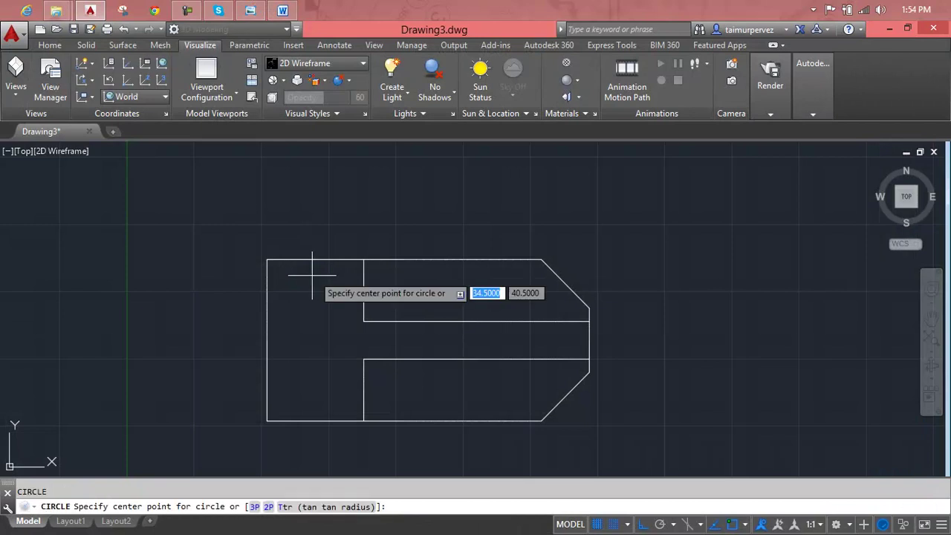
text(2p)
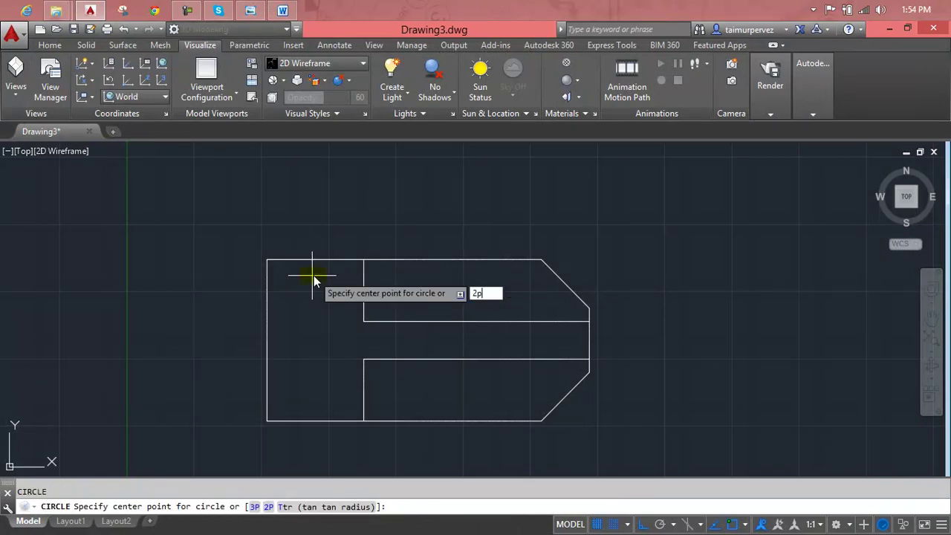
key(Return)
click(267, 259)
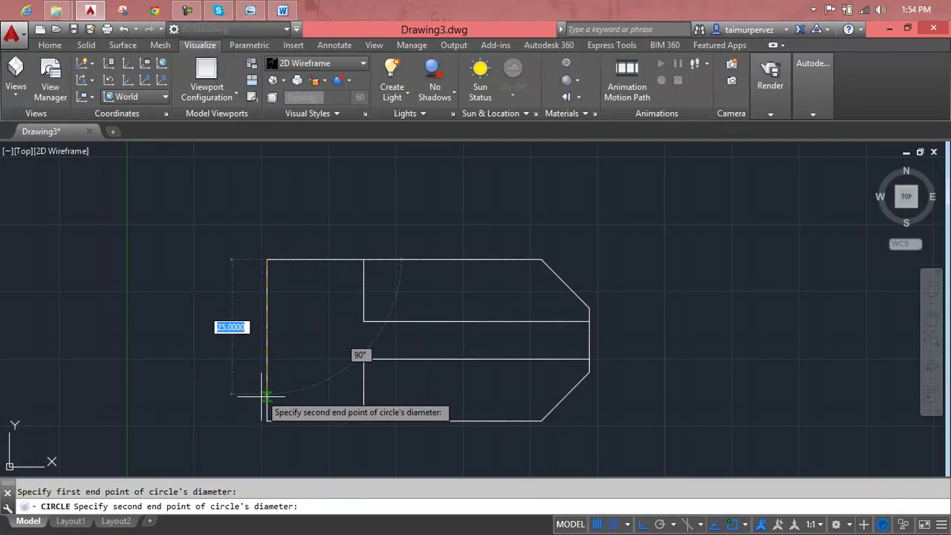
middle_drag(267, 420, 275, 392)
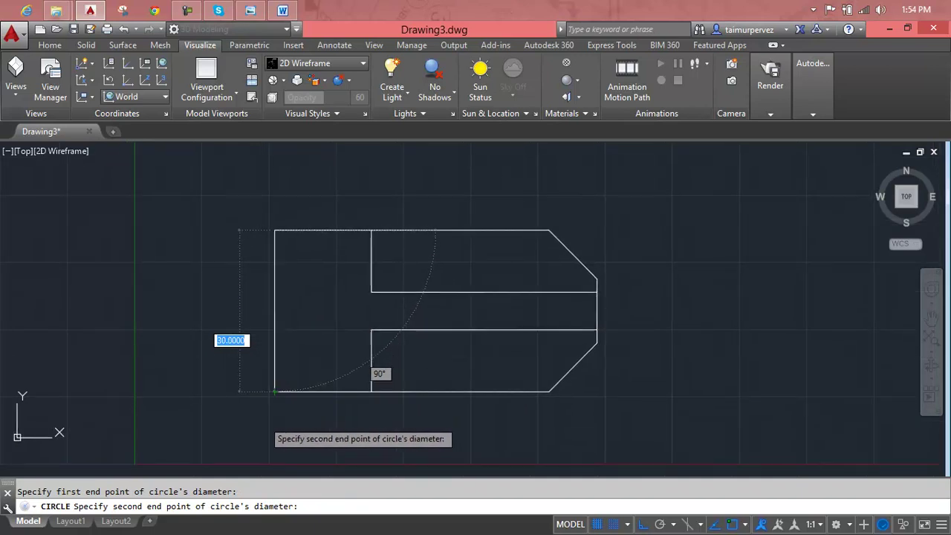
scroll(275, 391, up, 4)
scroll(275, 392, up, 2)
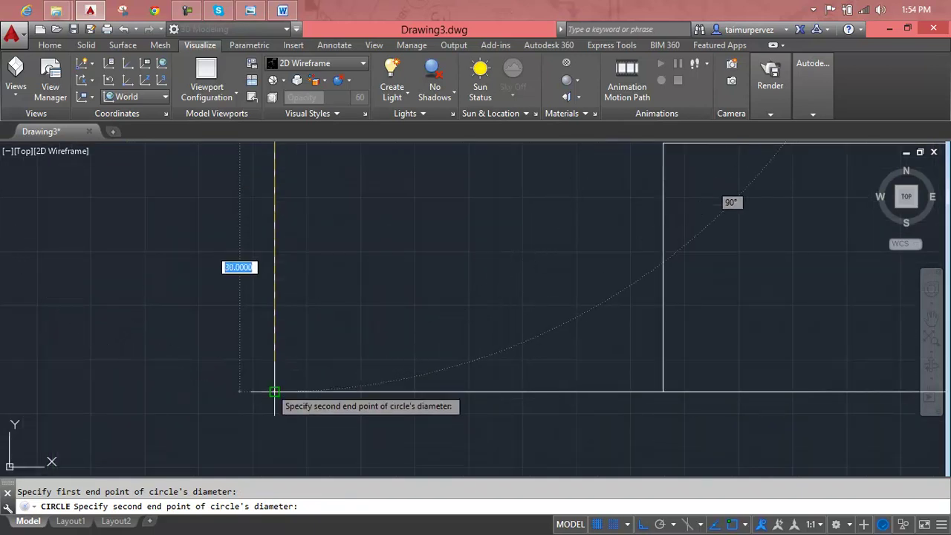
click(275, 391)
Erase the plate outline's straight left edge
key(Escape)
scroll(296, 300, down, 4)
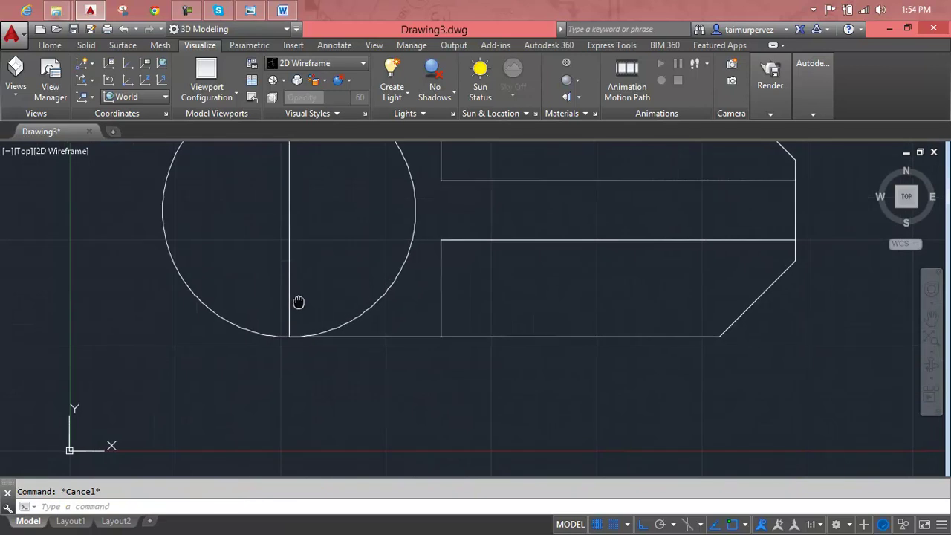
middle_drag(296, 300, 349, 391)
click(341, 335)
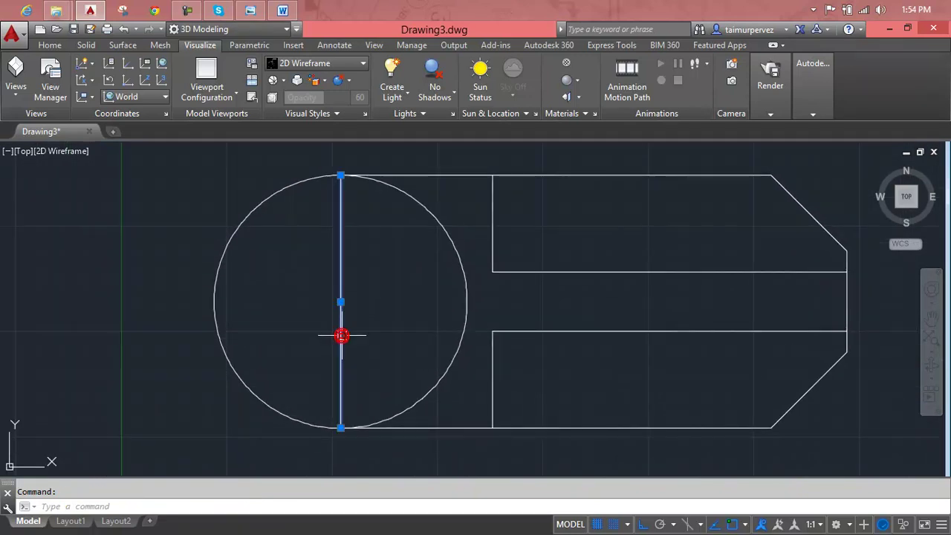
key(Delete)
scroll(340, 333, down, 3)
middle_drag(339, 334, 307, 318)
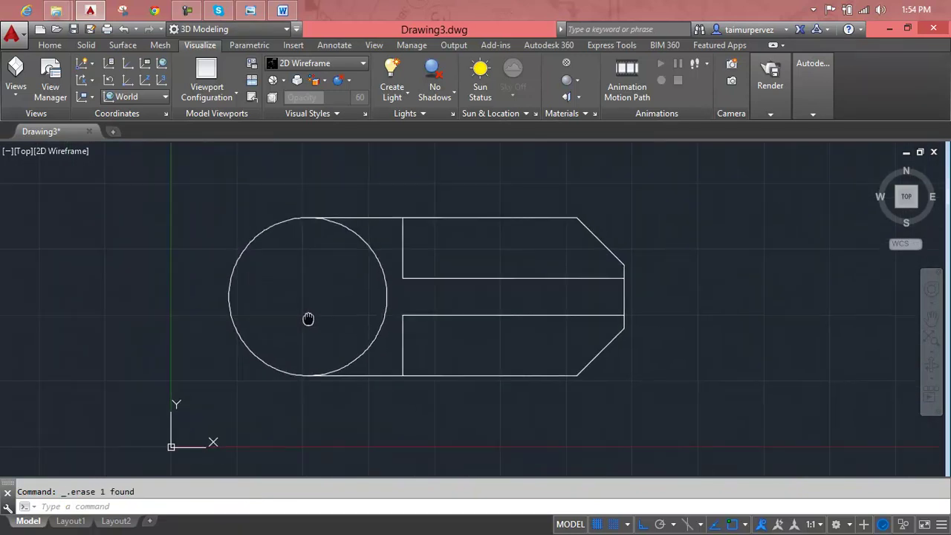
Trim away the circle's inner arc, leaving a rounded R15 end
key(Escape)
text(t)
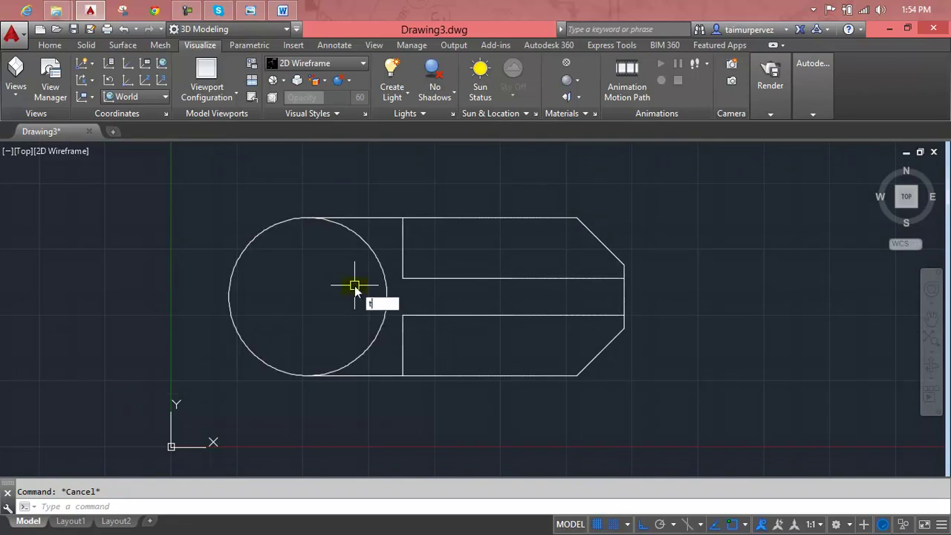
key(Return)
key(Return)
click(378, 259)
middle_drag(363, 285, 397, 295)
key(Escape)
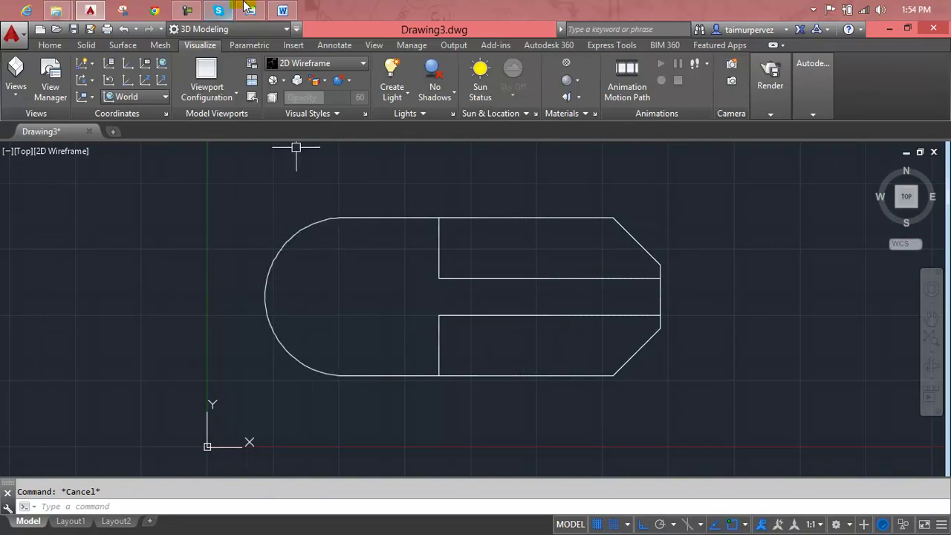
click(253, 9)
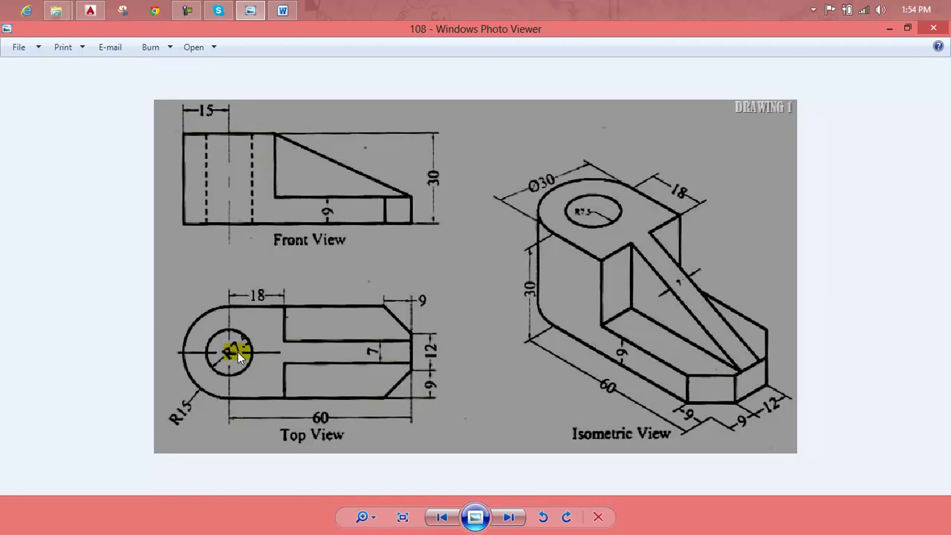
mouse_move(218, 11)
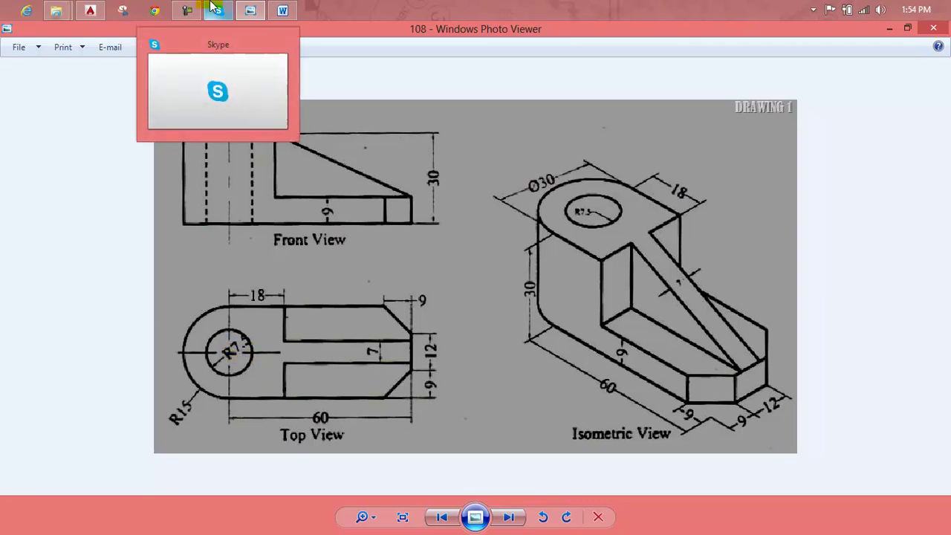
Draw a radius-7 hole circle at the centre of the rounded end
click(251, 9)
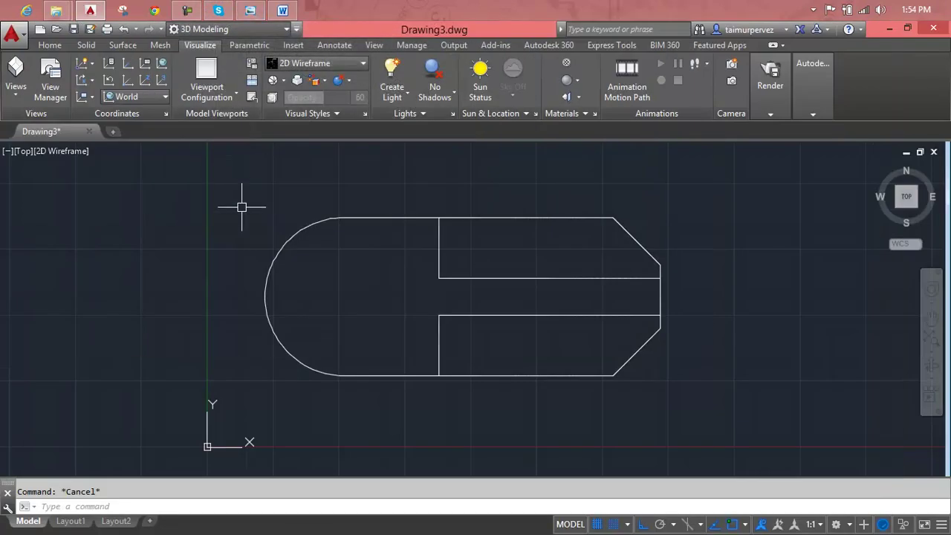
text(c)
key(Return)
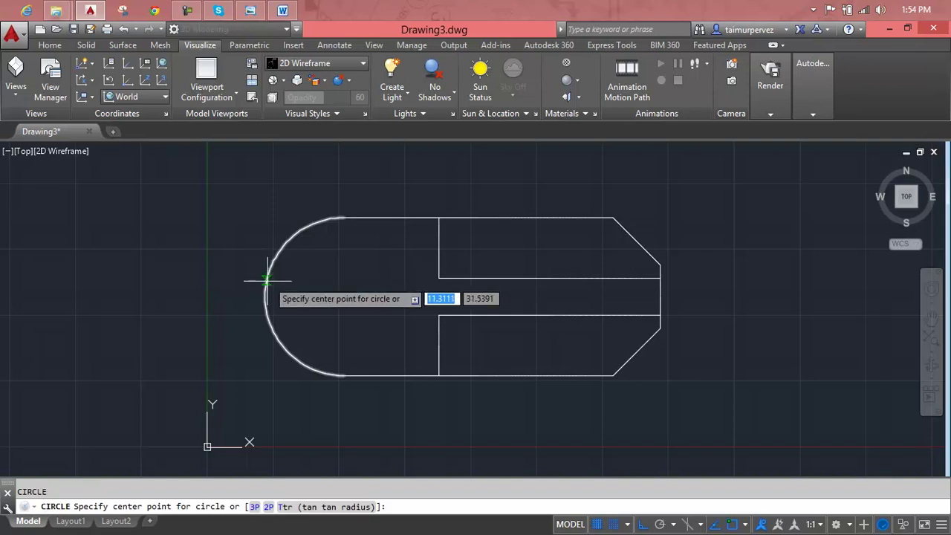
click(344, 296)
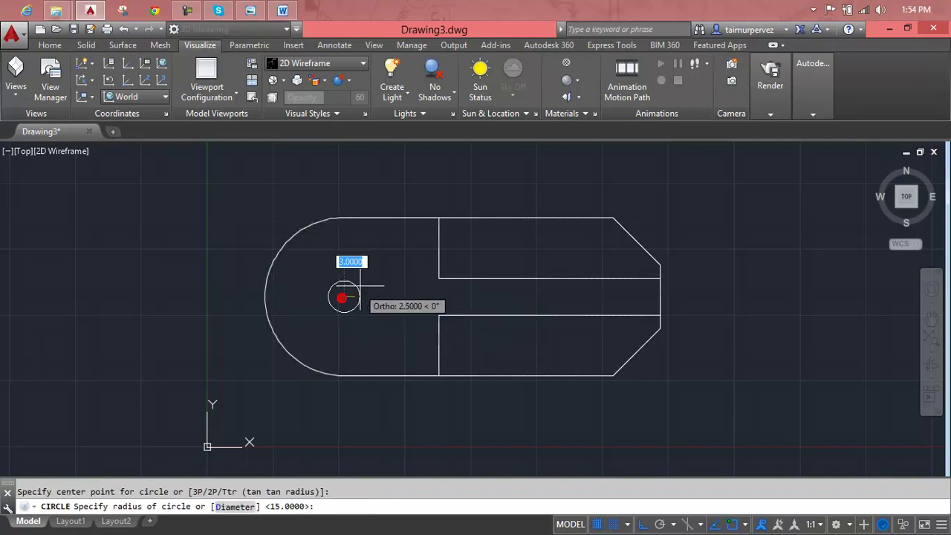
text(7)
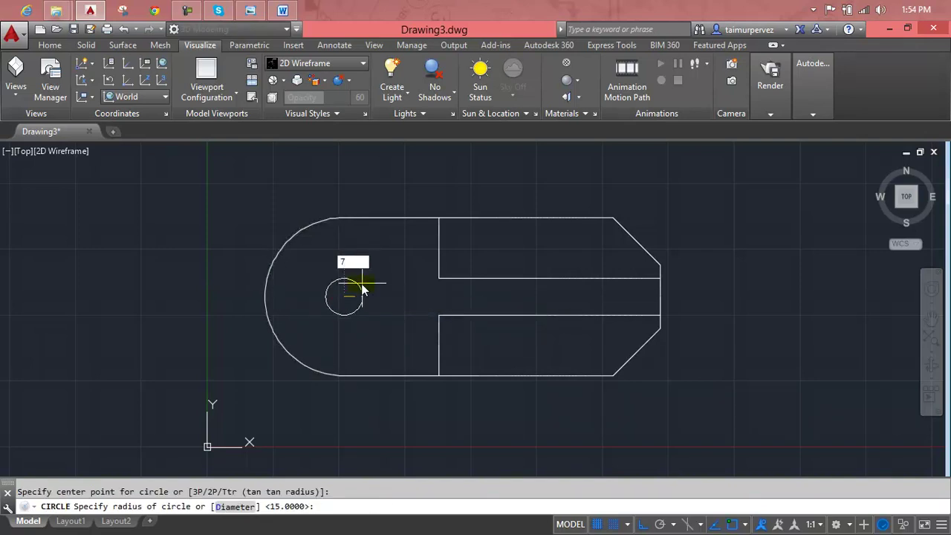
key(Return)
scroll(463, 218, down, 1)
middle_drag(463, 218, 419, 262)
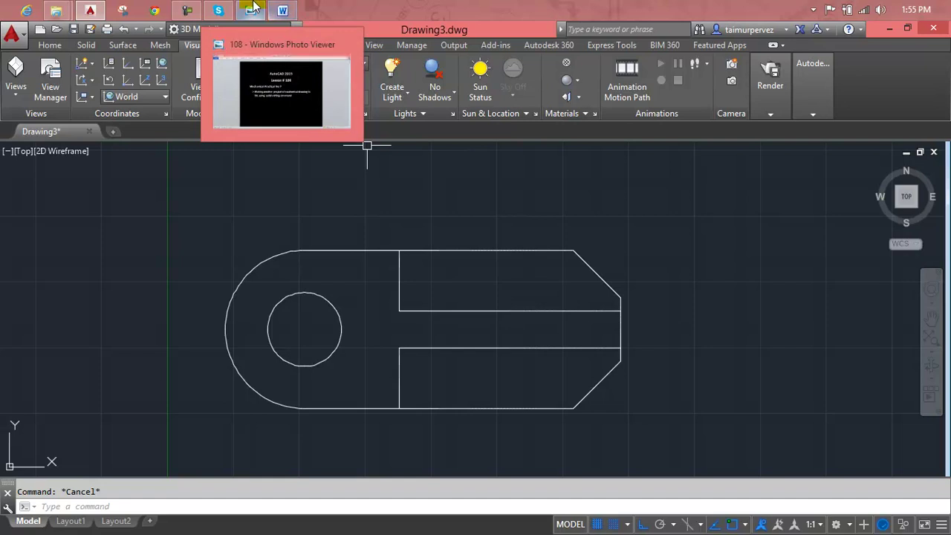
click(252, 9)
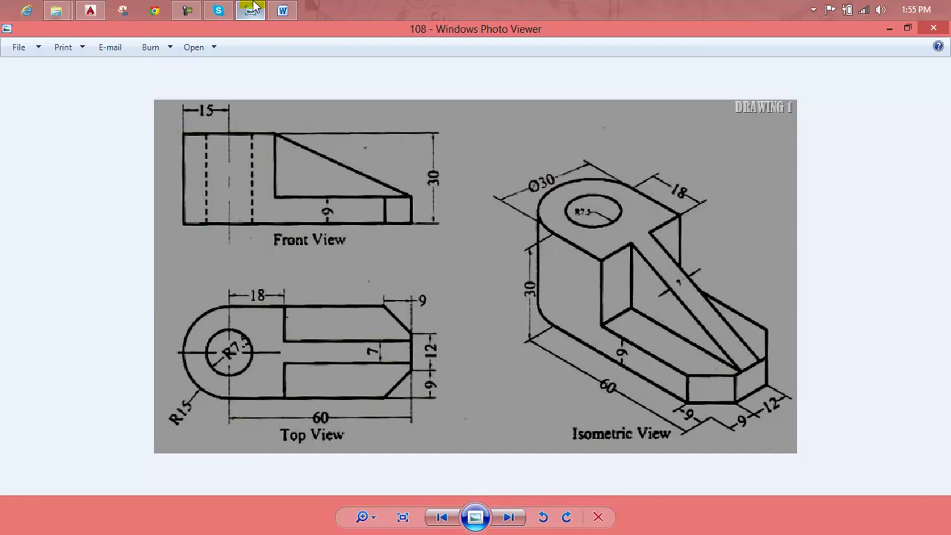
click(252, 9)
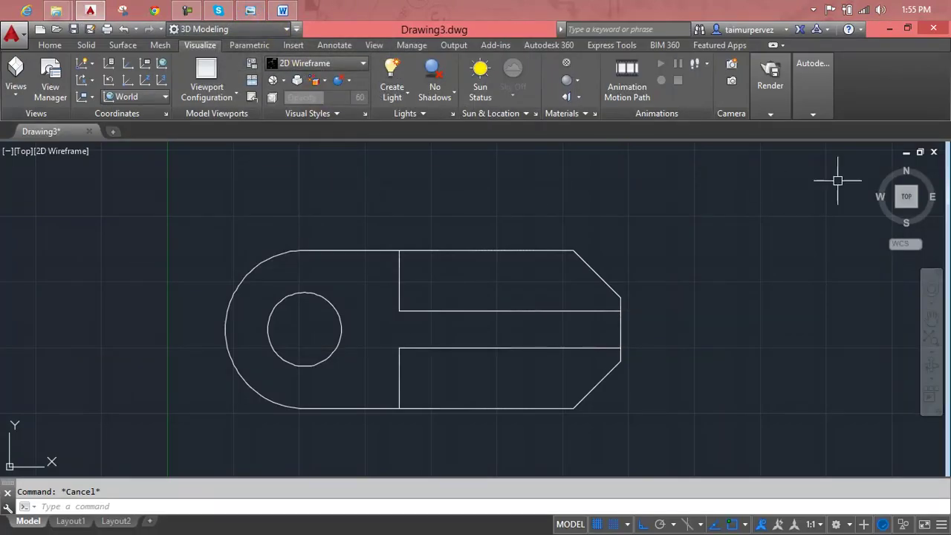
Switch the outline to an isometric view, compare it with the reference, and show the Home tab
click(877, 171)
shift+middle_drag(636, 282, 534, 287)
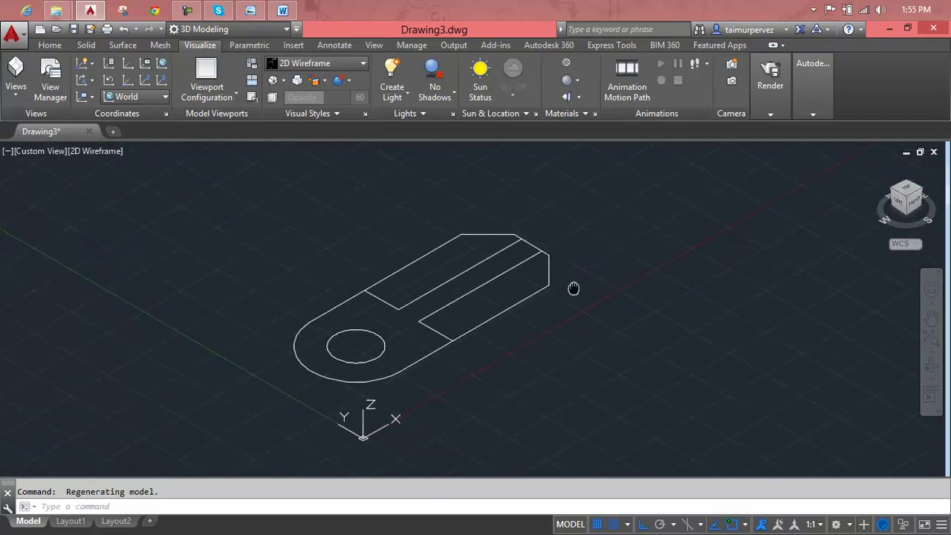
click(253, 9)
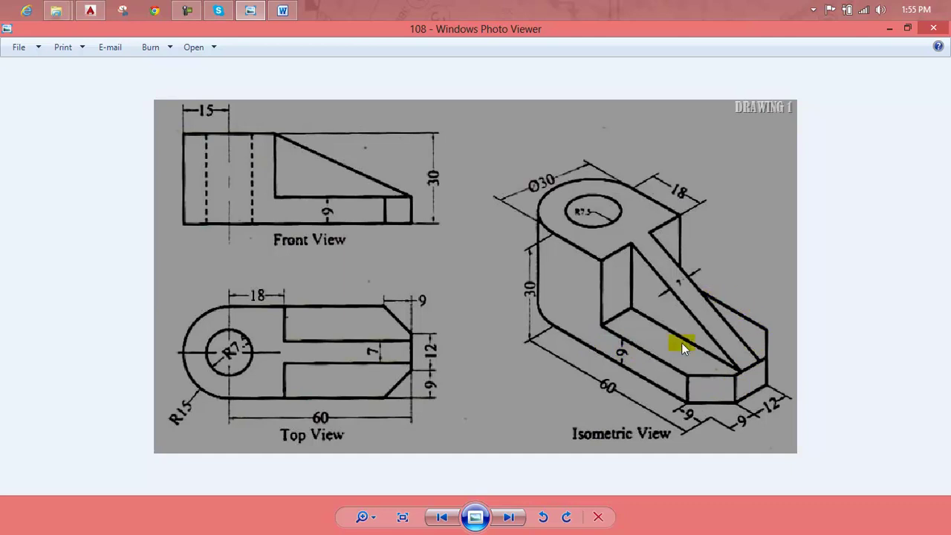
click(291, 15)
click(260, 9)
click(91, 12)
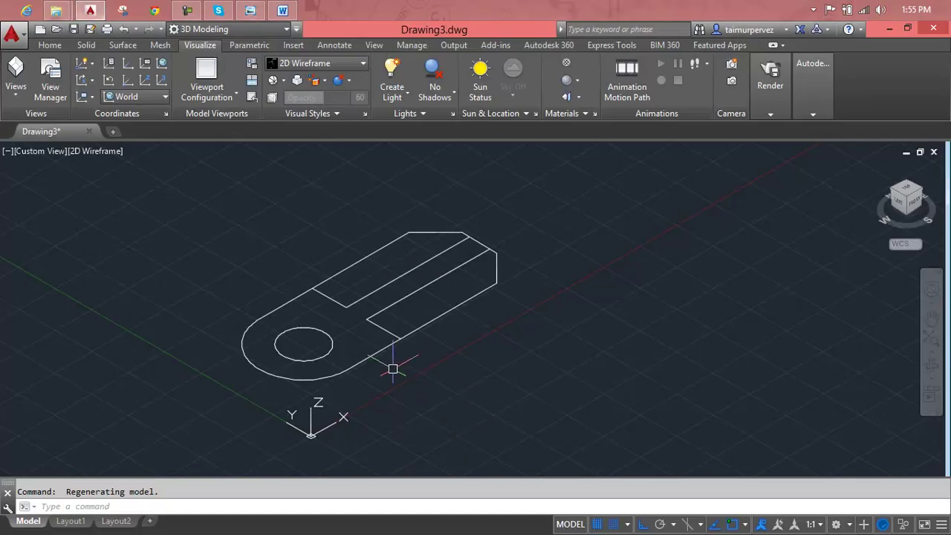
key(Escape)
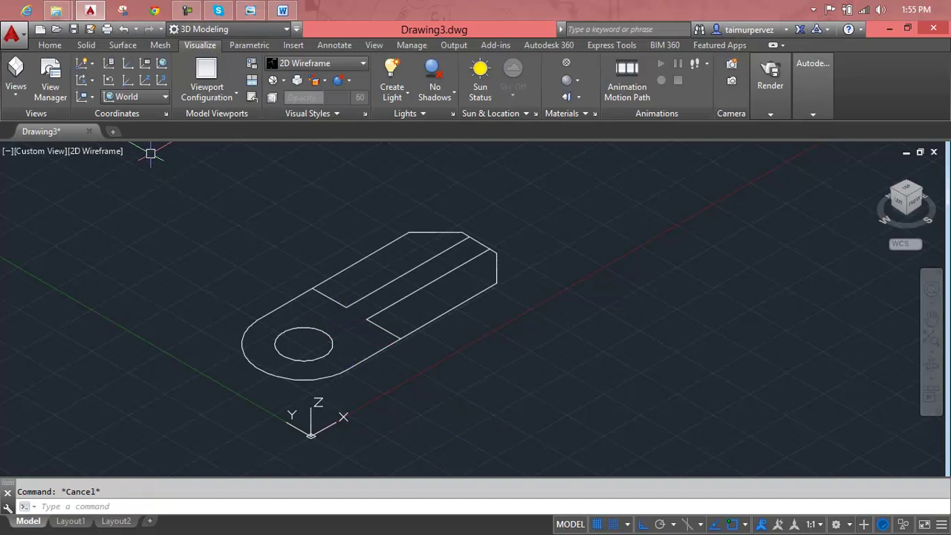
click(50, 46)
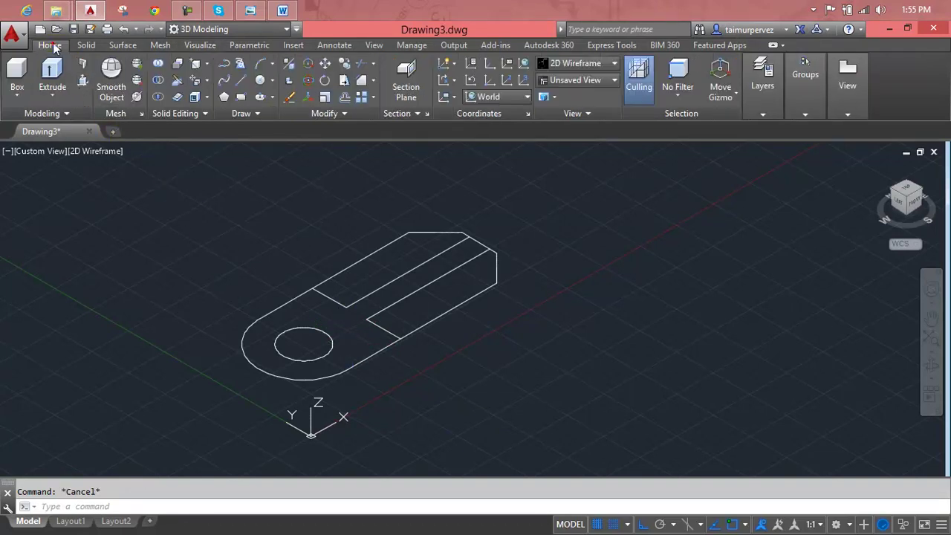
Press-pull the rounded end area up 30 to raise the round boss
click(82, 81)
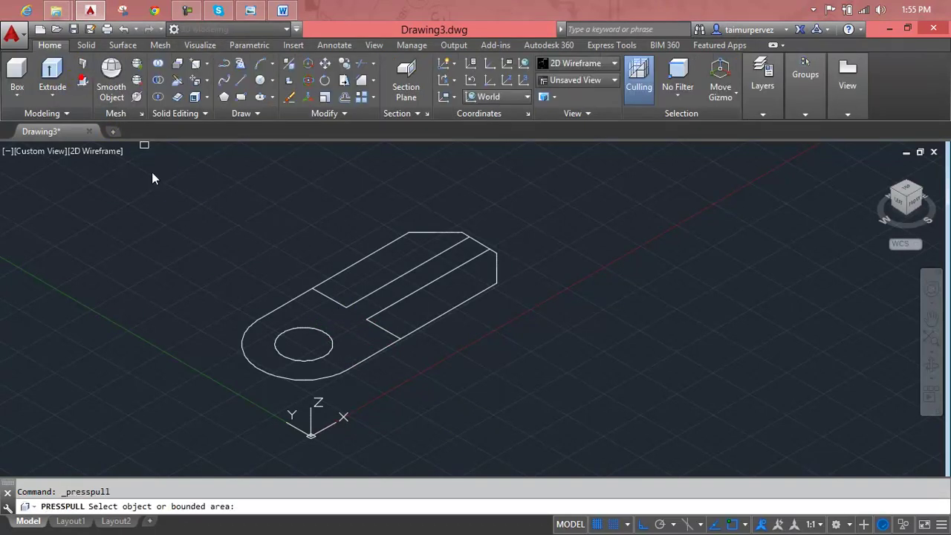
click(351, 337)
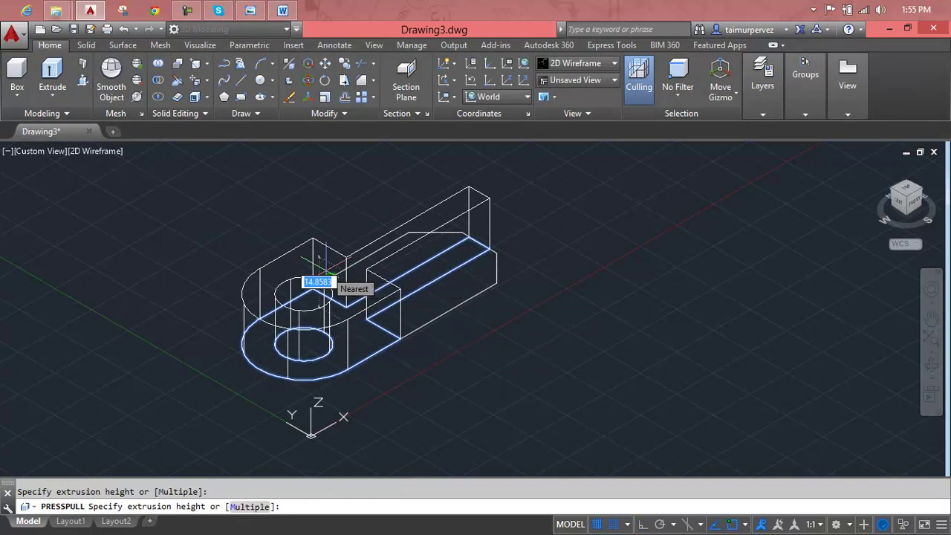
text(3)
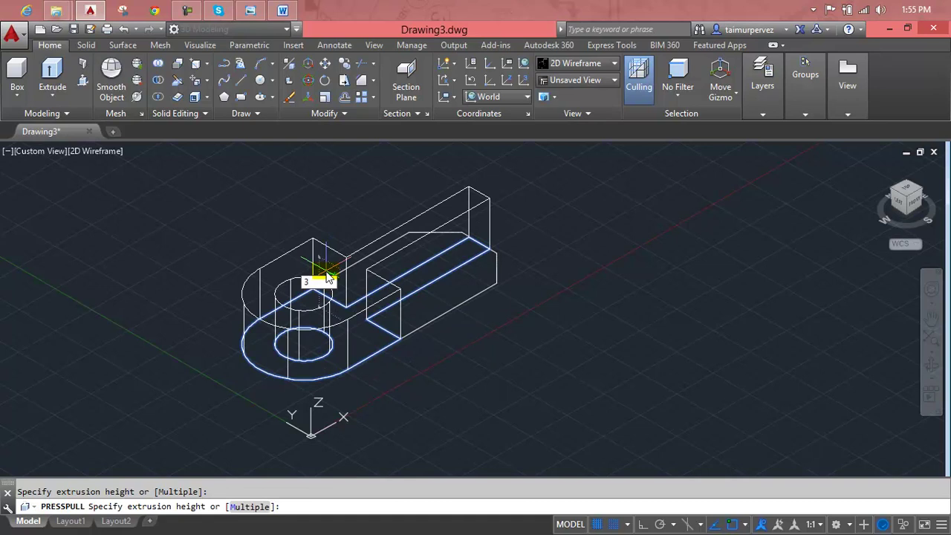
text(0)
key(Return)
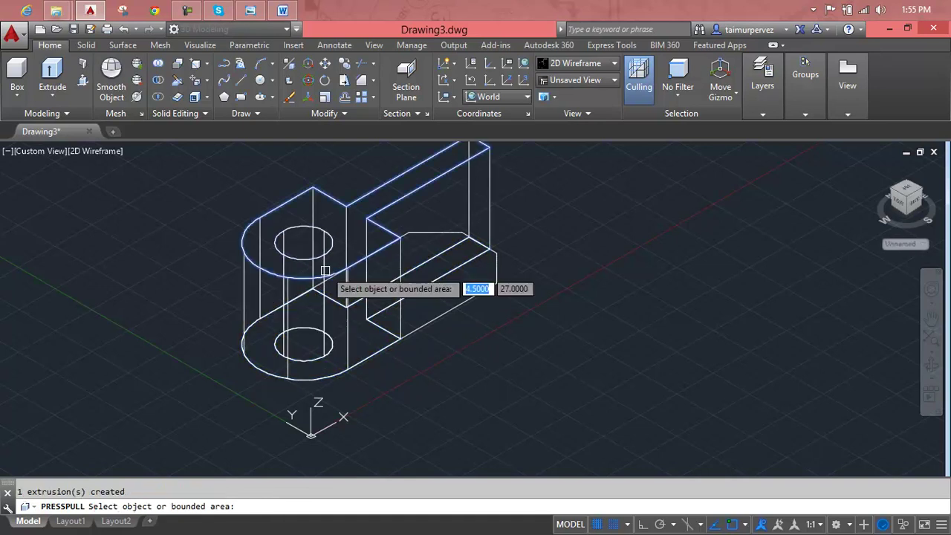
key(Escape)
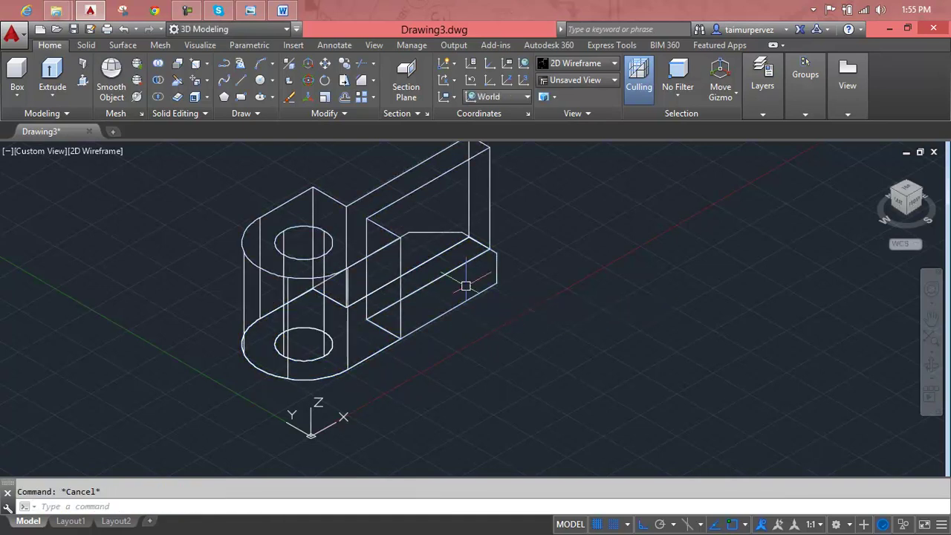
mouse_move(466, 285)
shift+middle_down()
mouse_move(327, 357)
mouse_move(357, 317)
shift+middle_up()
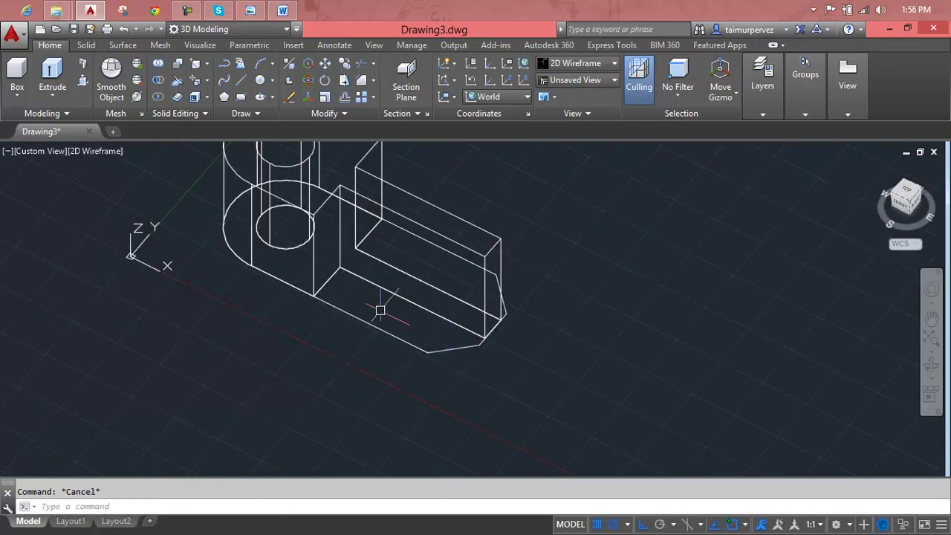
Press-pull the base face and the underside area out by 9 each
click(83, 81)
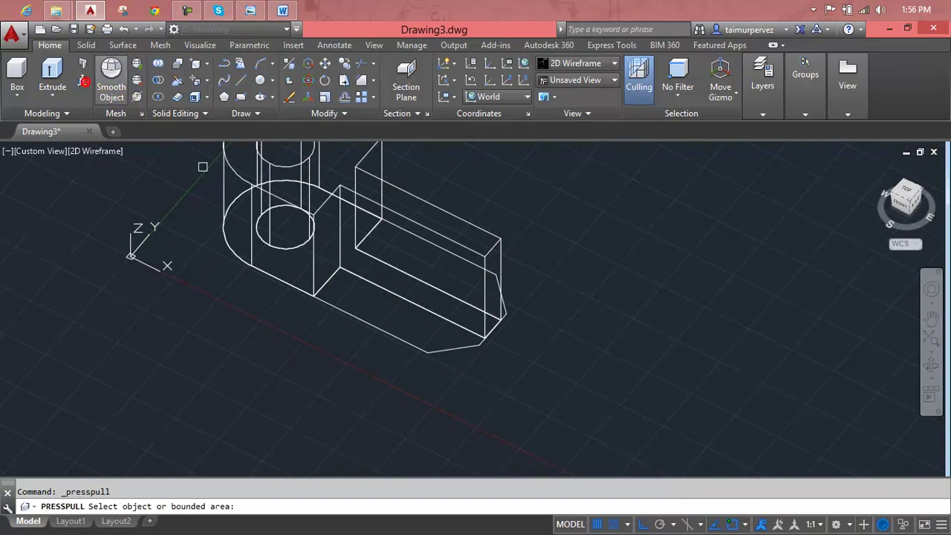
click(416, 321)
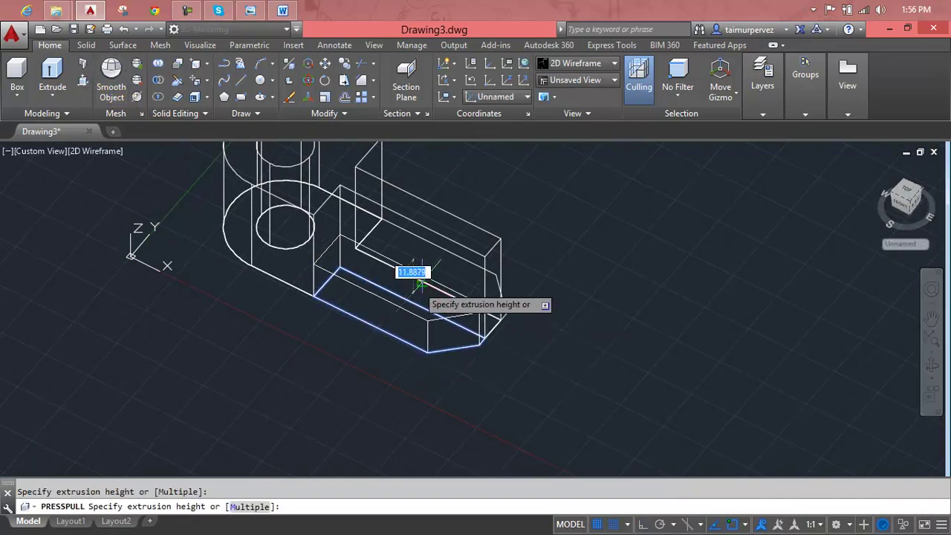
text(9)
key(Return)
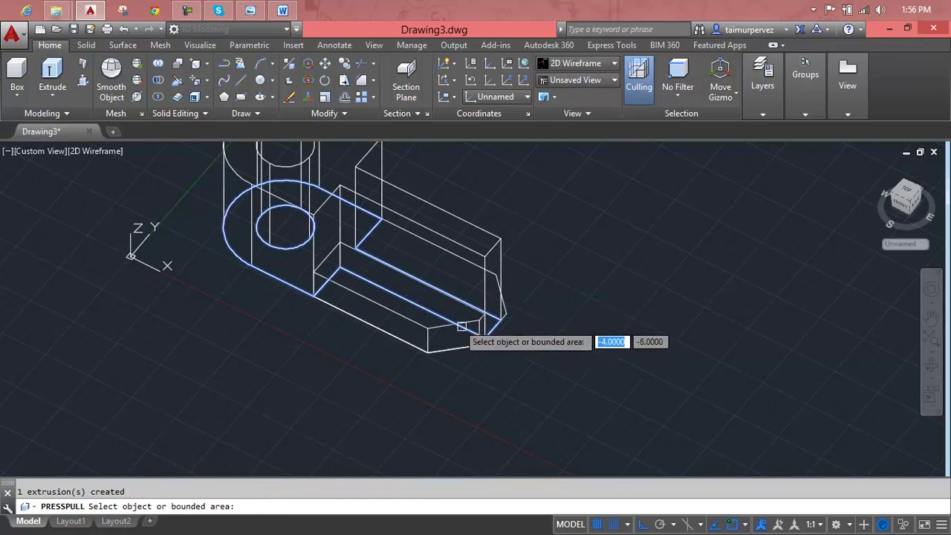
mouse_move(493, 346)
shift+middle_down()
mouse_move(364, 341)
mouse_move(375, 320)
shift+middle_up()
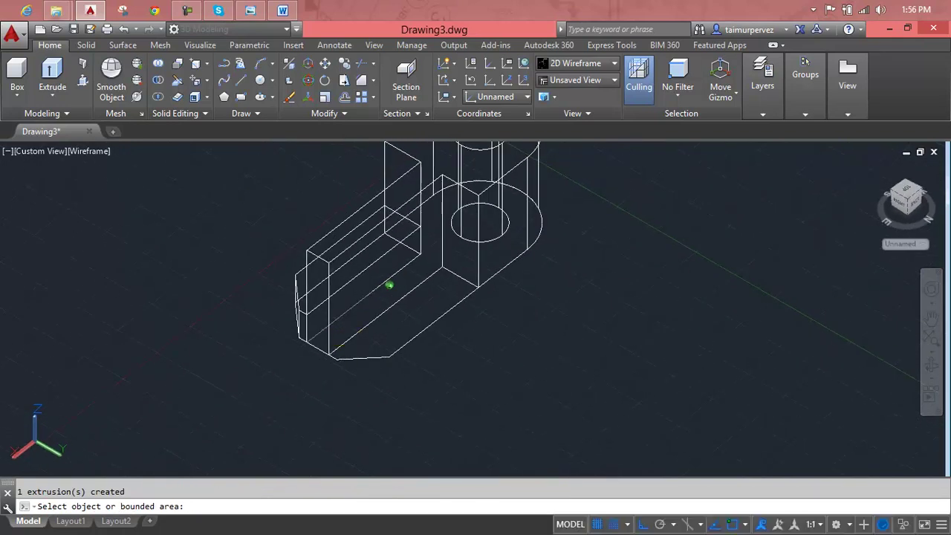
click(416, 327)
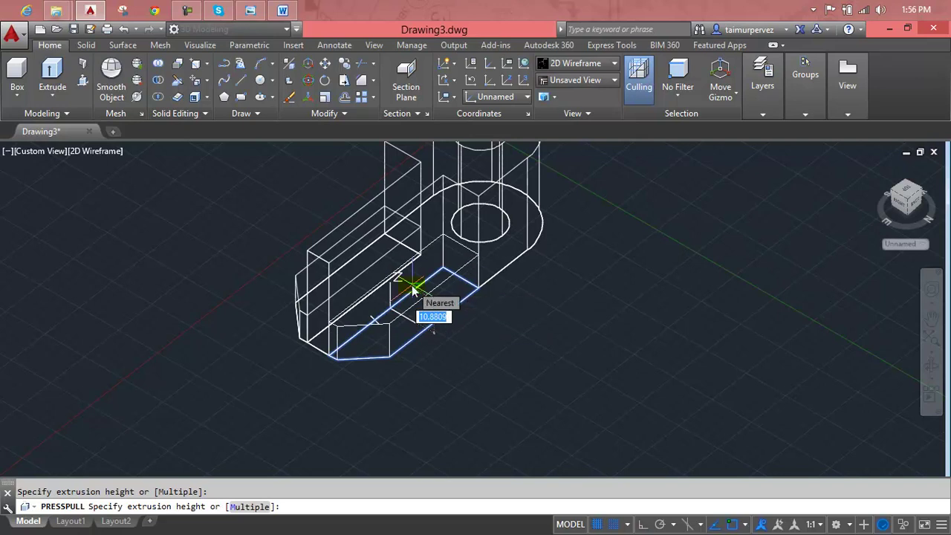
text(9)
key(Return)
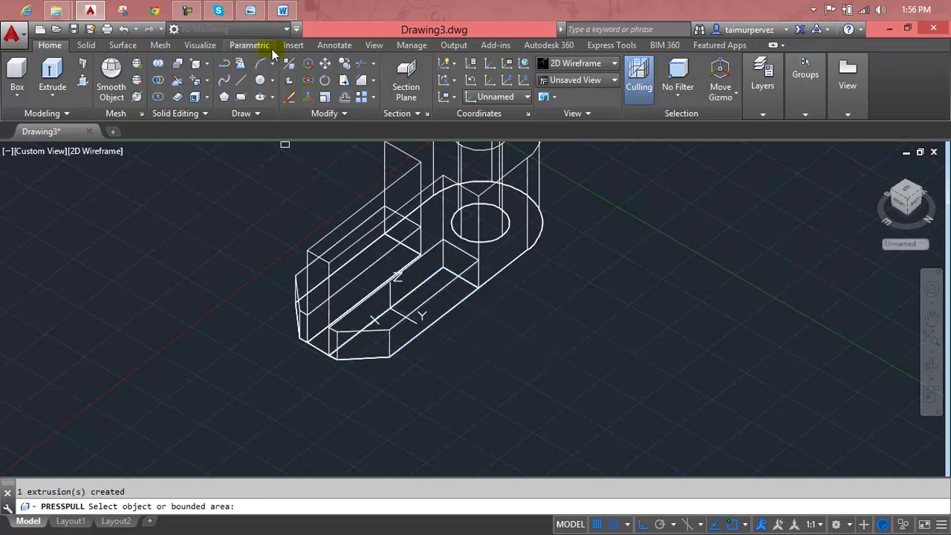
click(253, 12)
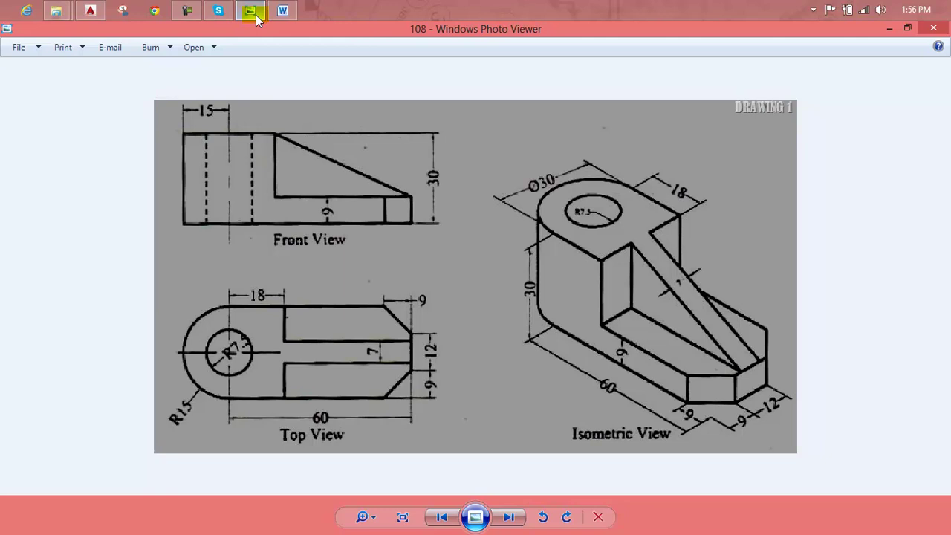
Switch to the Realistic visual style and orbit to the bracket's other side
click(256, 15)
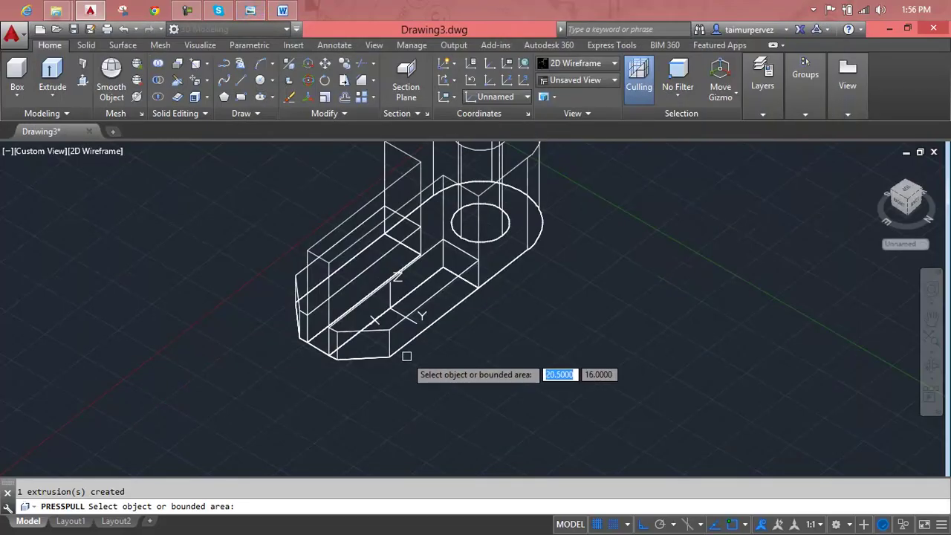
middle_drag(364, 329, 435, 339)
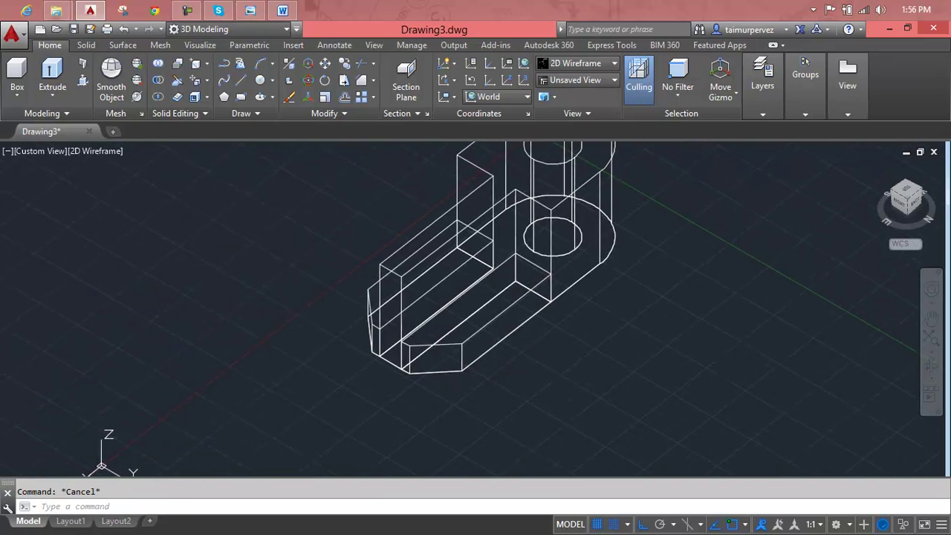
click(580, 64)
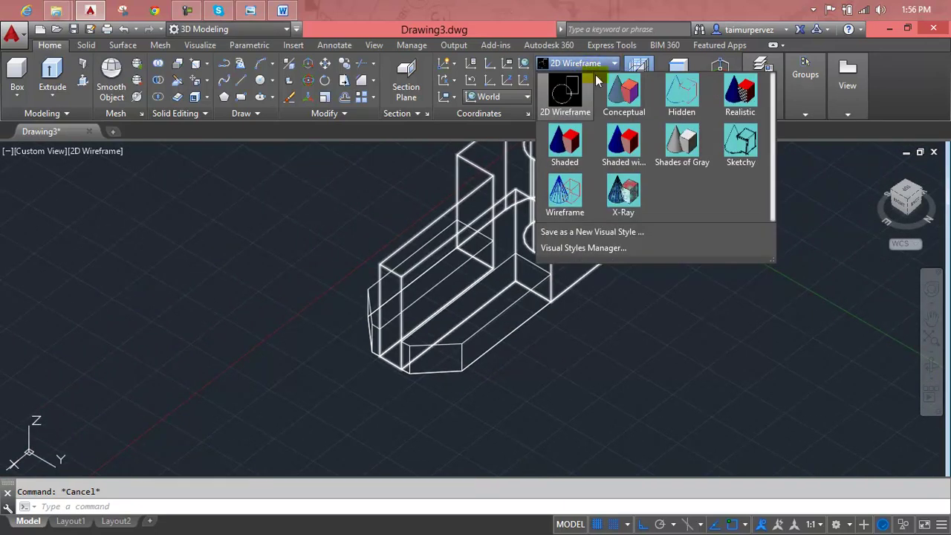
click(733, 106)
middle_drag(560, 237, 560, 258)
mouse_move(527, 304)
shift+middle_down()
mouse_move(642, 302)
mouse_move(562, 324)
mouse_move(575, 384)
mouse_move(582, 357)
mouse_move(627, 306)
mouse_move(609, 270)
mouse_move(592, 310)
shift+middle_up()
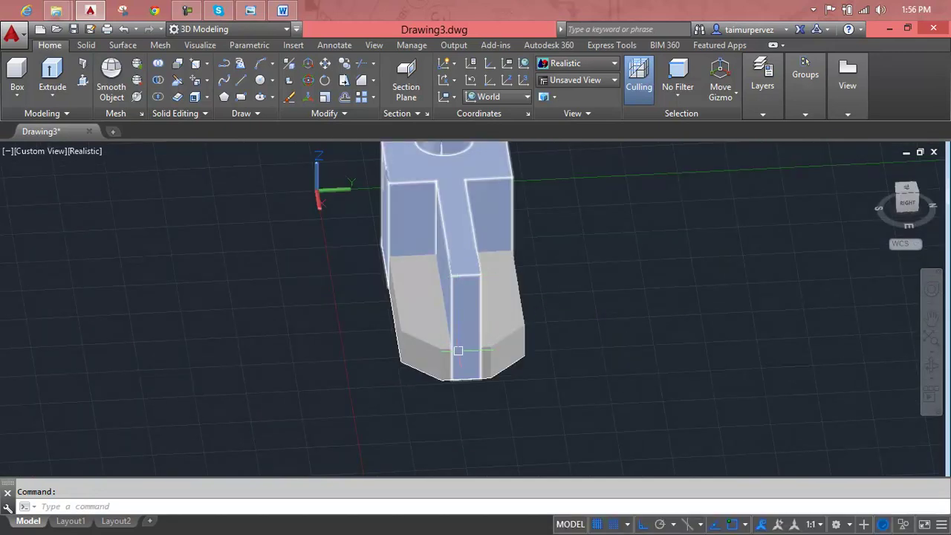
scroll(460, 327, up, 3)
With the Edge filter, stretch the rib's outer top edge down to the base endpoint
key(Escape)
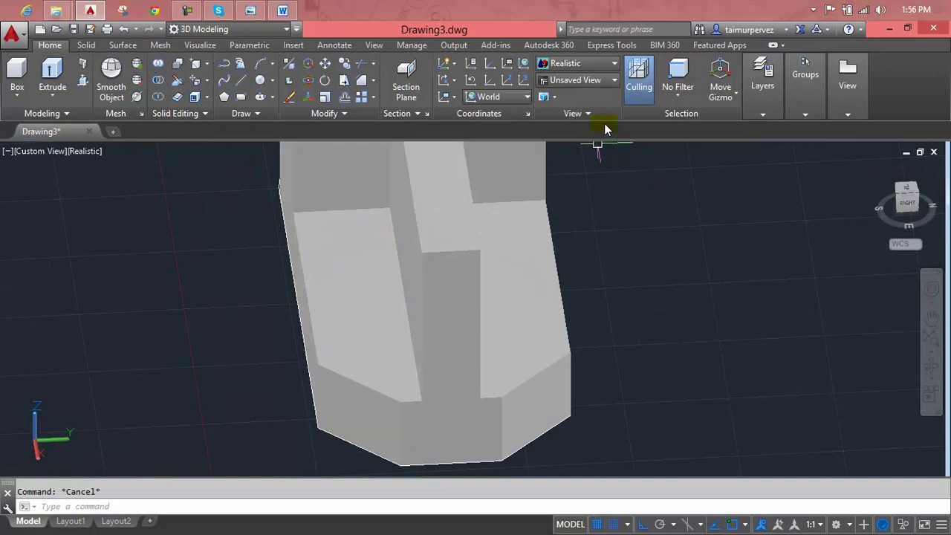
click(675, 96)
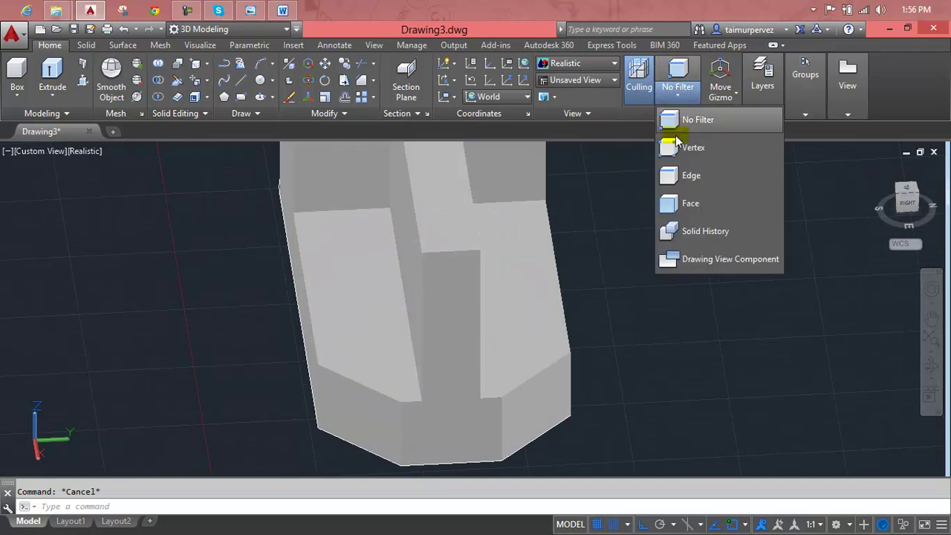
click(676, 176)
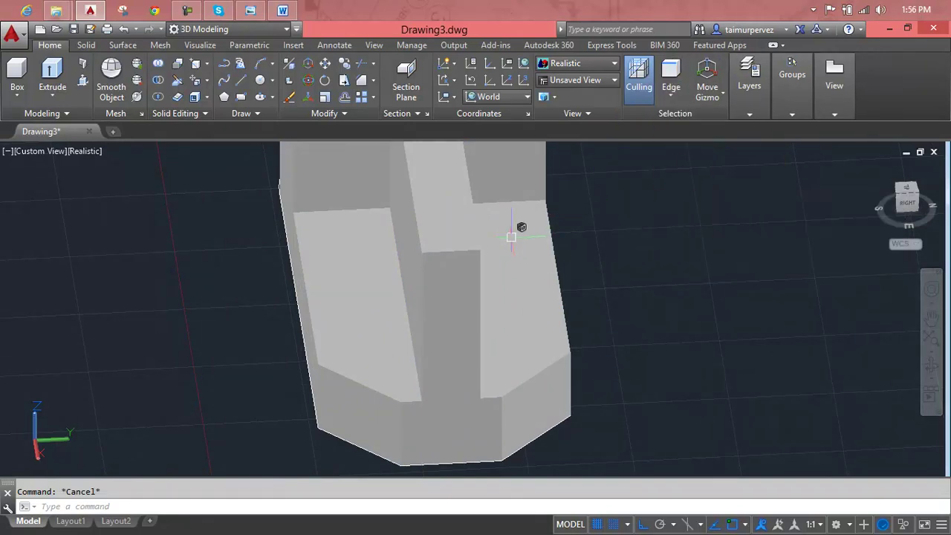
click(455, 261)
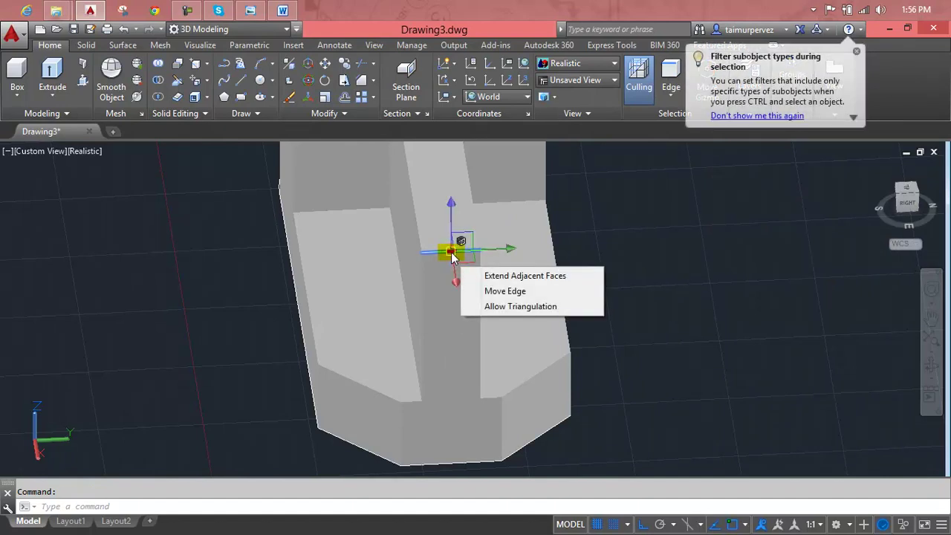
click(452, 252)
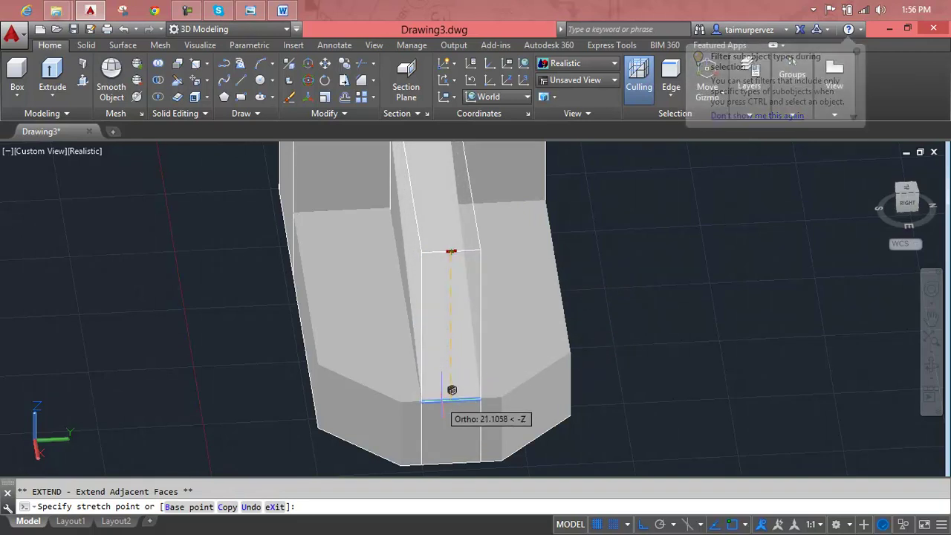
scroll(452, 390, up, 3)
scroll(461, 312, up, 2)
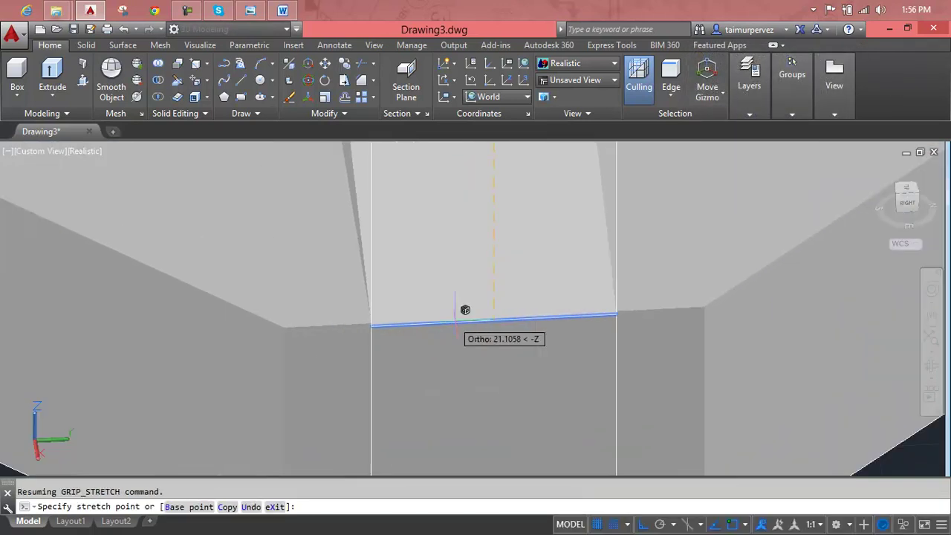
scroll(465, 310, up, 1)
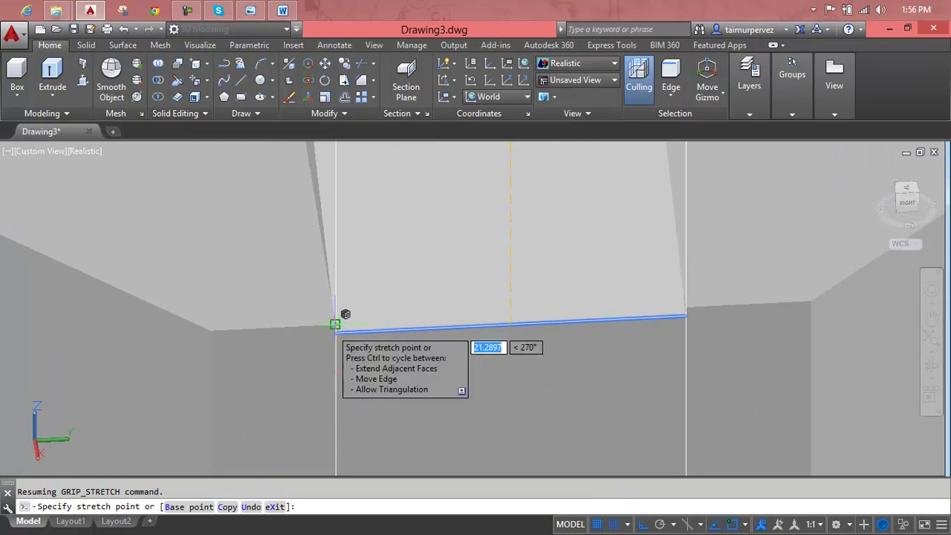
click(335, 325)
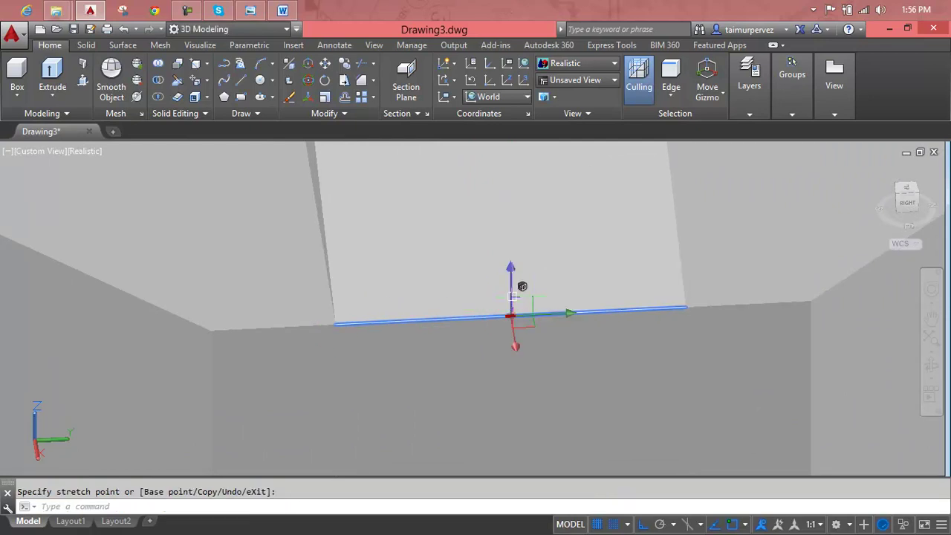
key(Escape)
scroll(605, 314, down, 5)
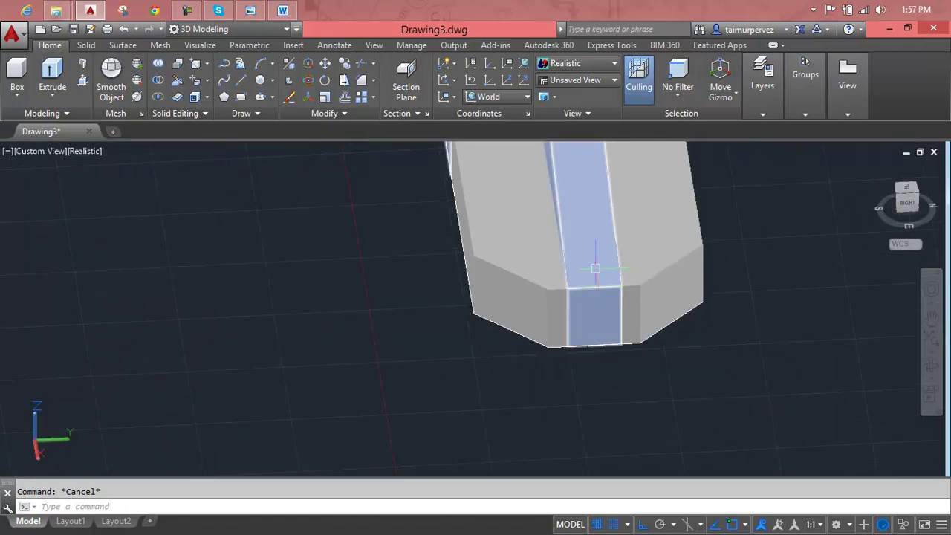
Orbit to a near-front view, compare with the reference, then undo twice to the earlier view
mouse_move(601, 257)
shift+middle_down()
mouse_move(729, 217)
mouse_move(725, 227)
shift+middle_up()
scroll(604, 228, down, 3)
mouse_move(604, 228)
middle_down()
mouse_move(601, 276)
mouse_move(591, 274)
middle_up()
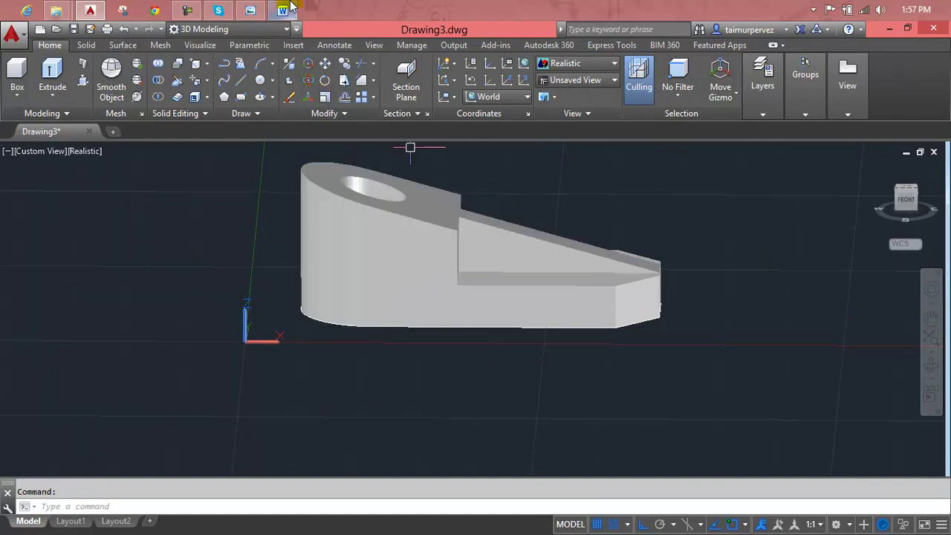
click(255, 9)
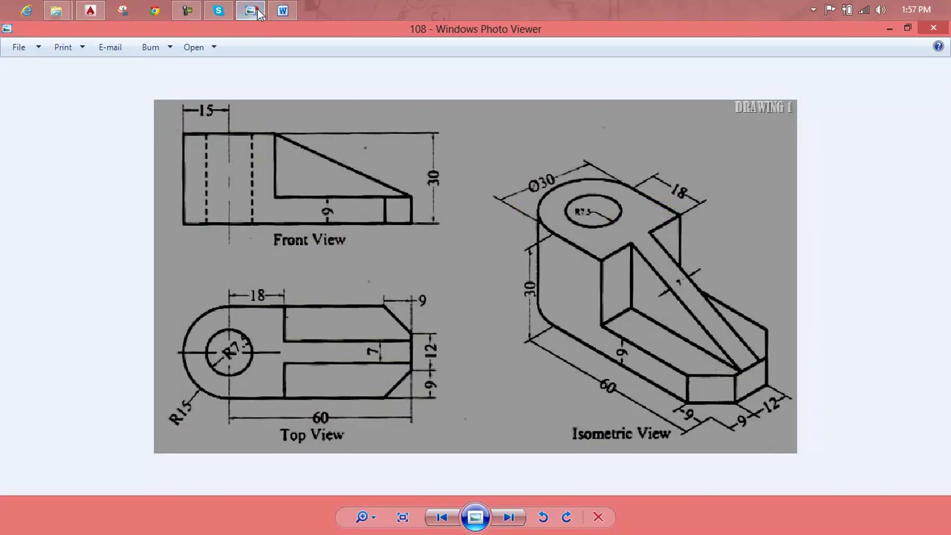
click(254, 11)
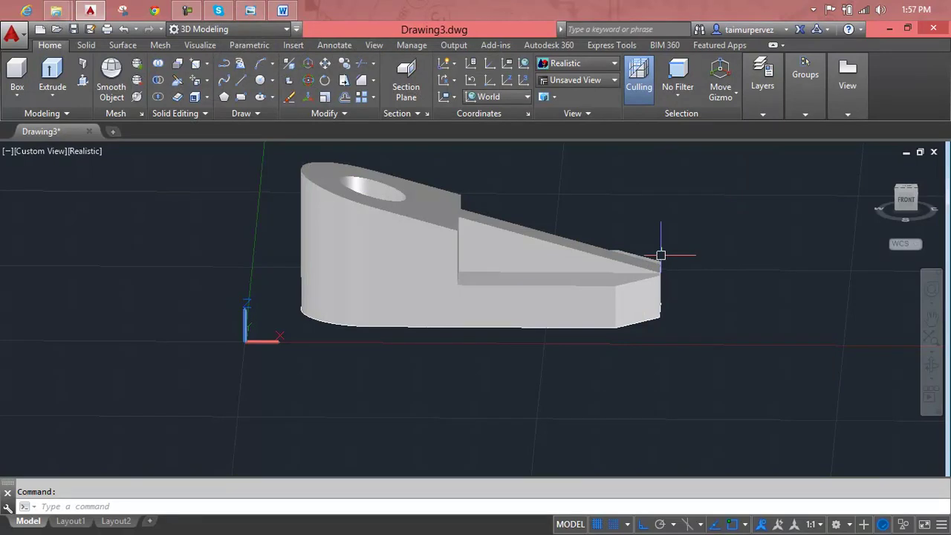
key(ctrl+z)
key(ctrl+z)
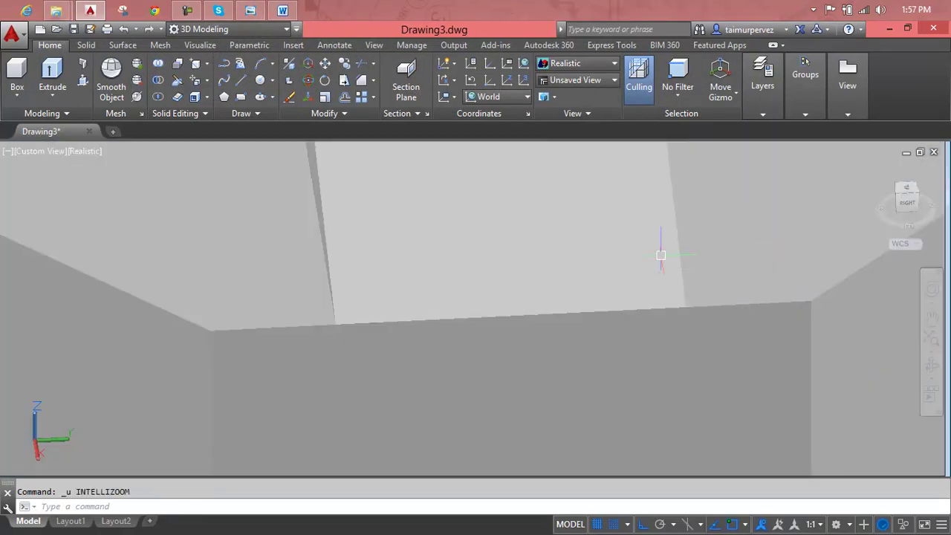
key(ctrl+z)
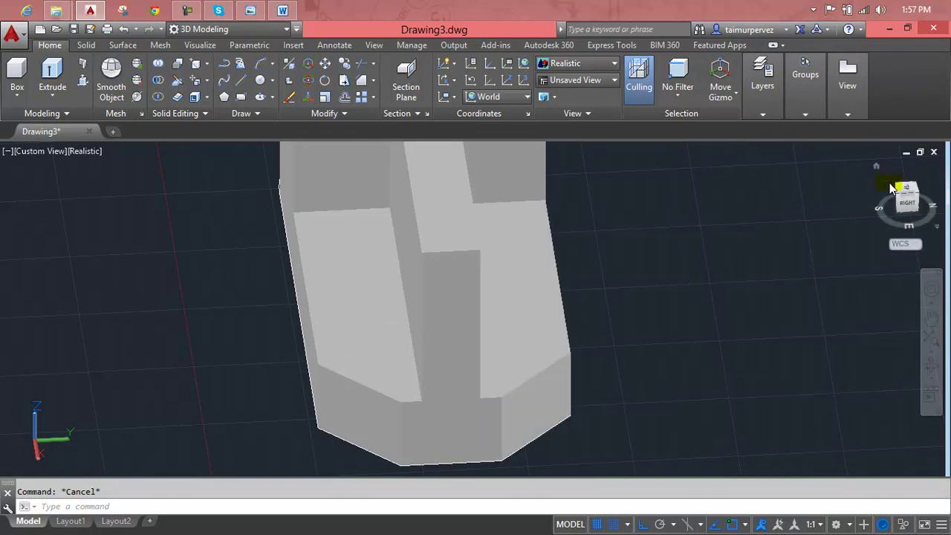
Set the UCS to Left, cycle Right, Left, Right preset views, then orbit to a rotated angle
click(488, 100)
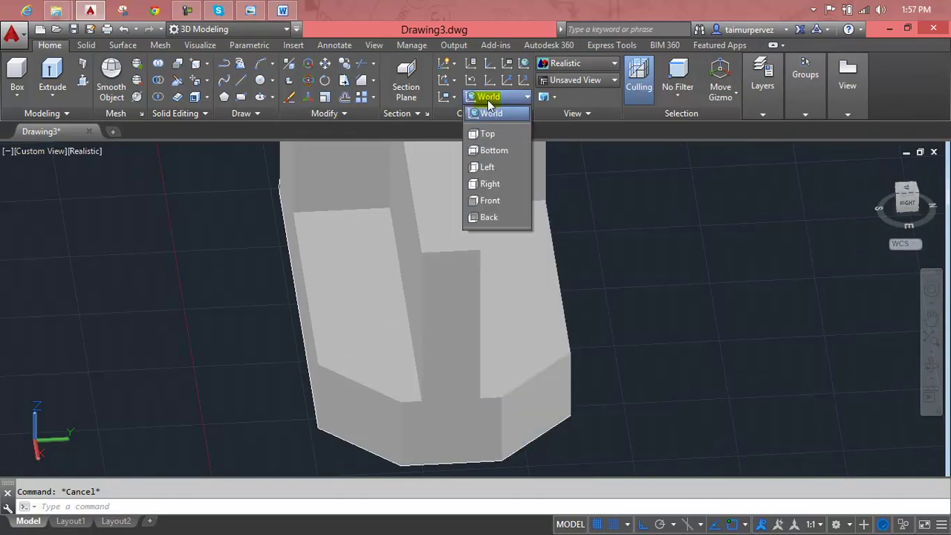
click(484, 167)
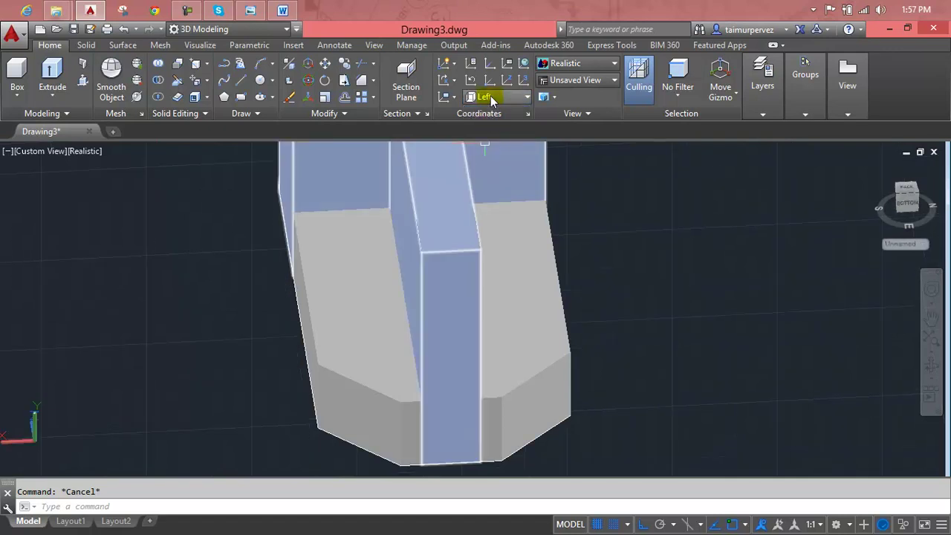
click(559, 80)
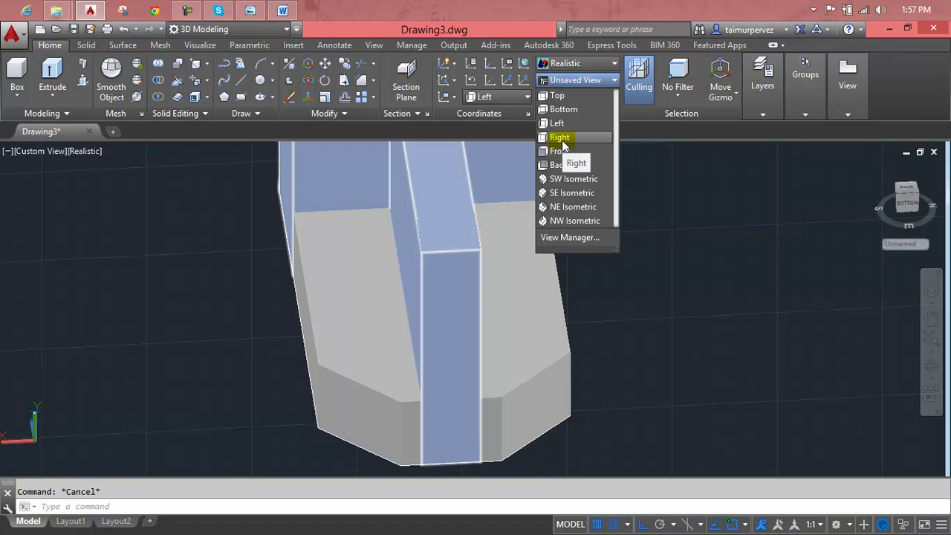
click(561, 139)
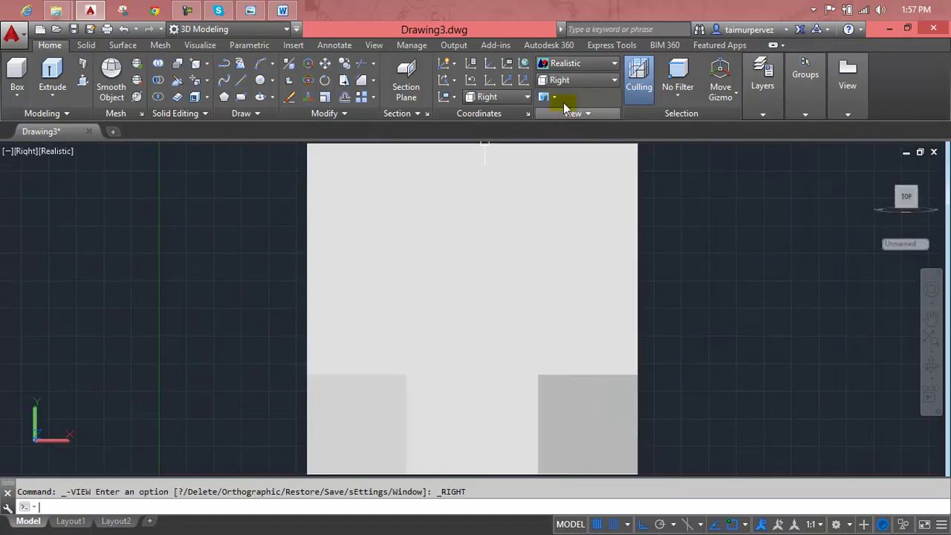
click(565, 79)
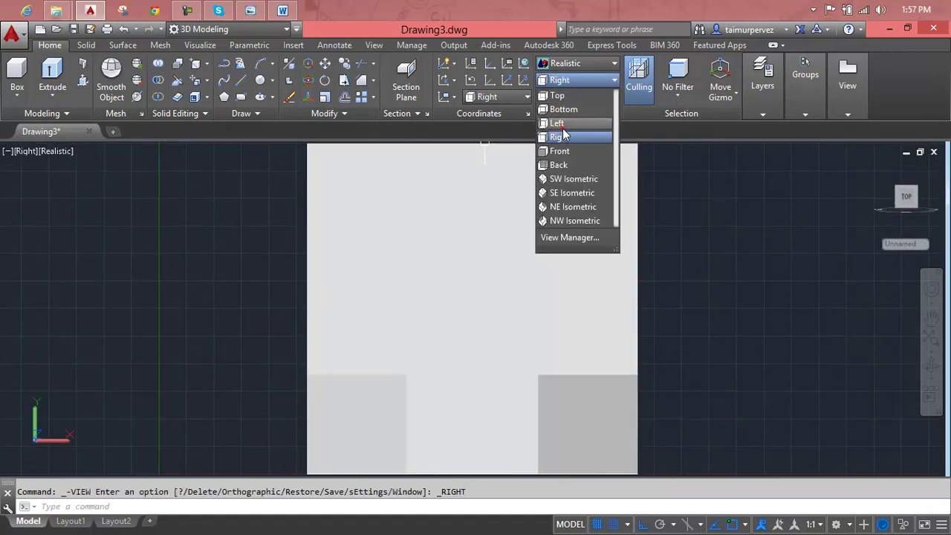
click(562, 128)
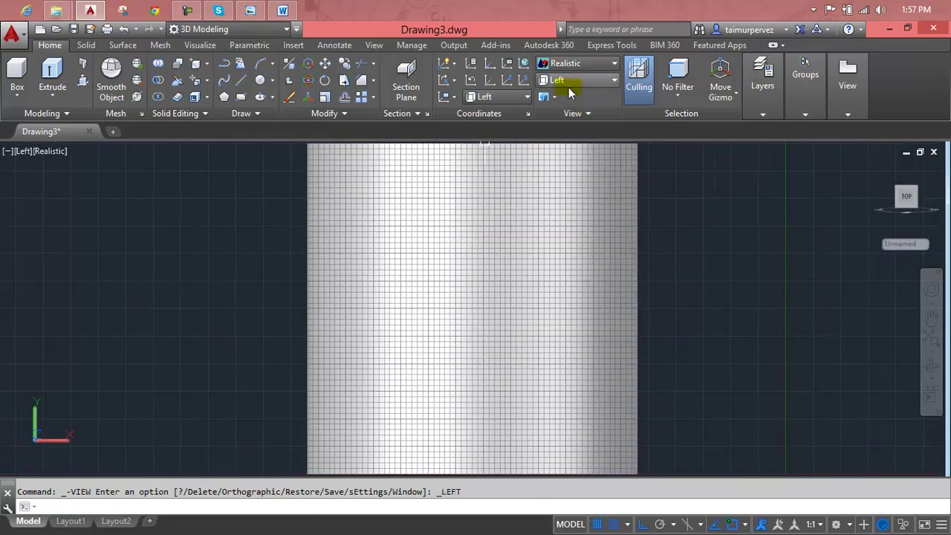
click(568, 84)
click(565, 137)
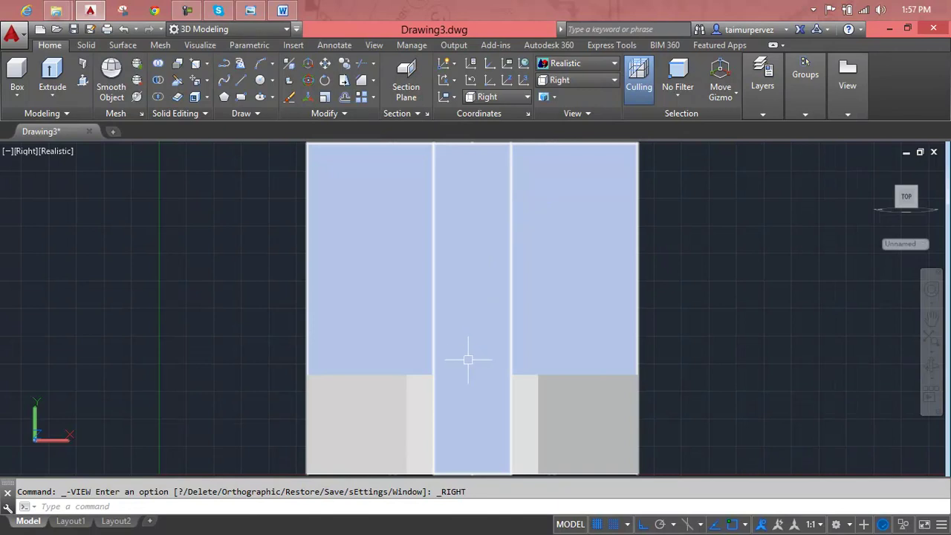
mouse_move(468, 359)
shift+middle_down()
mouse_move(593, 373)
mouse_move(602, 397)
shift+middle_up()
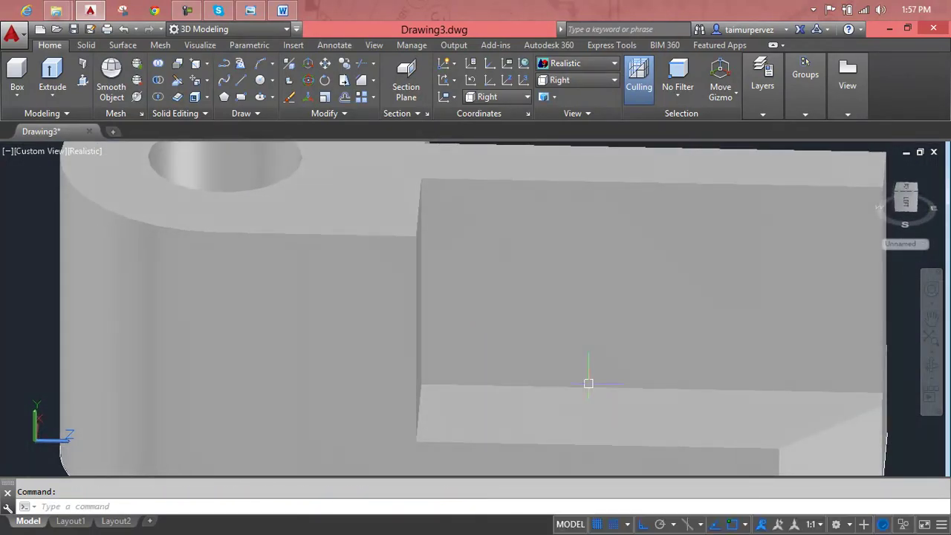
Start a line at the block's corner, pan along the face, then cancel it
middle_drag(541, 315, 399, 313)
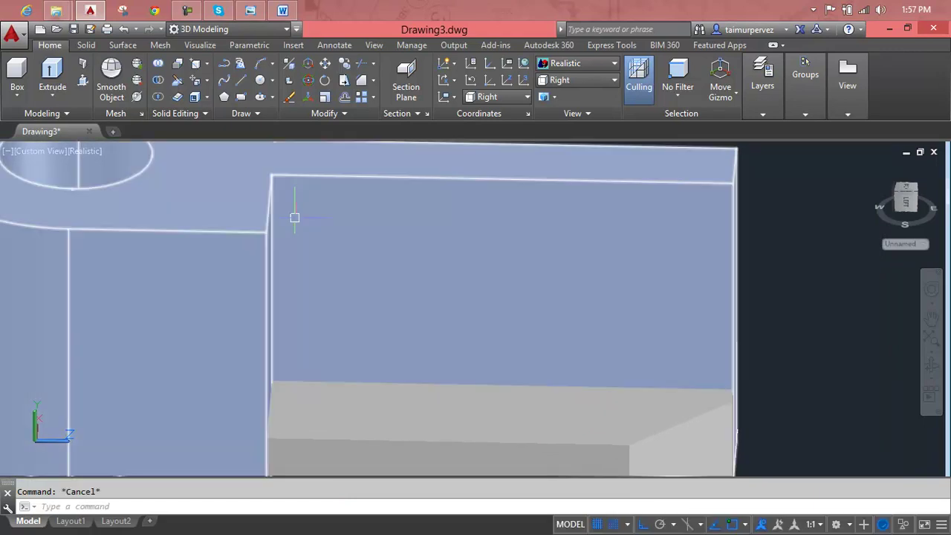
text(l)
key(Return)
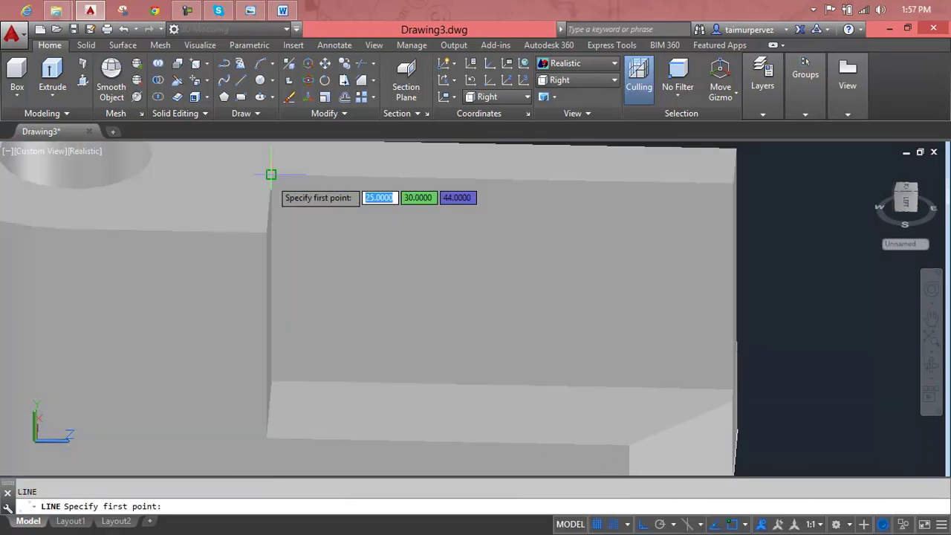
click(271, 175)
scroll(690, 386, up, 3)
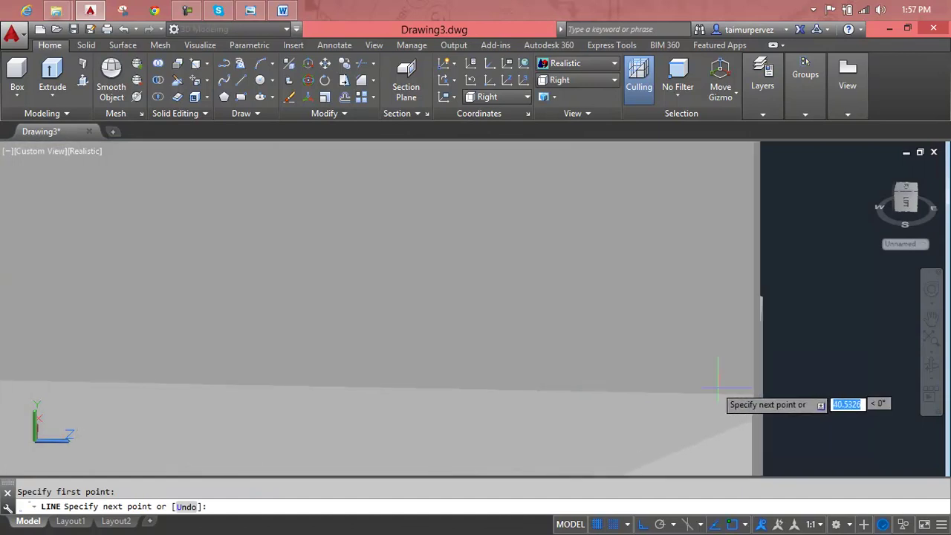
middle_drag(753, 392, 677, 393)
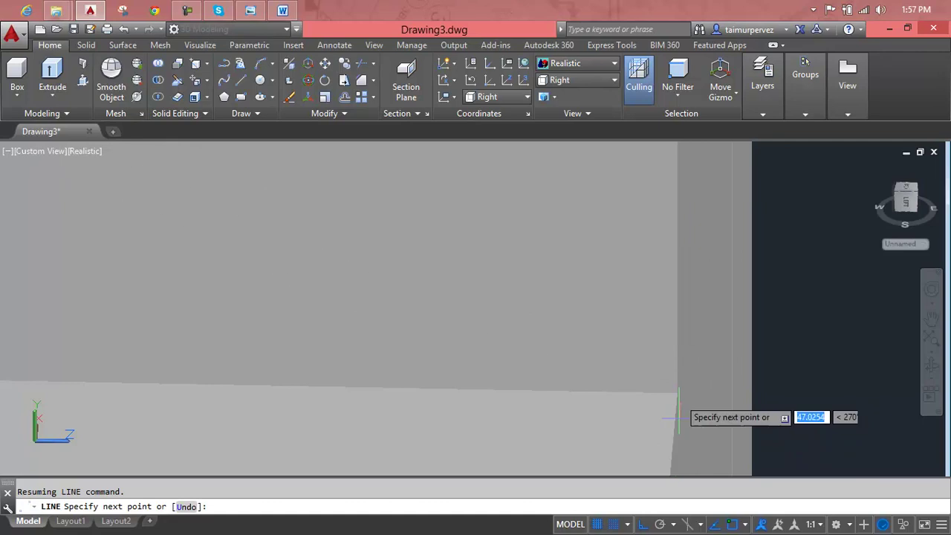
middle_drag(676, 333, 687, 293)
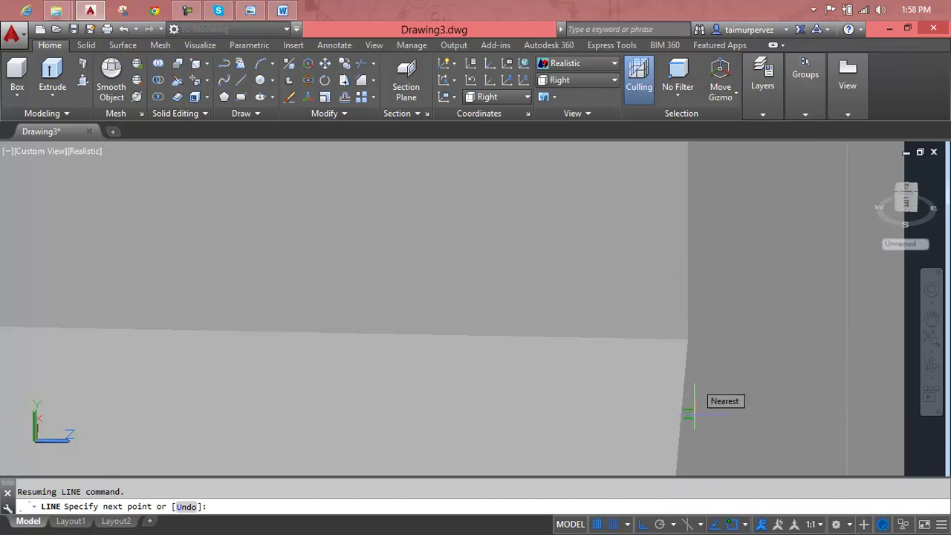
key(Escape)
Start and cancel another line, then orbit around the front face
scroll(720, 372, down, 1)
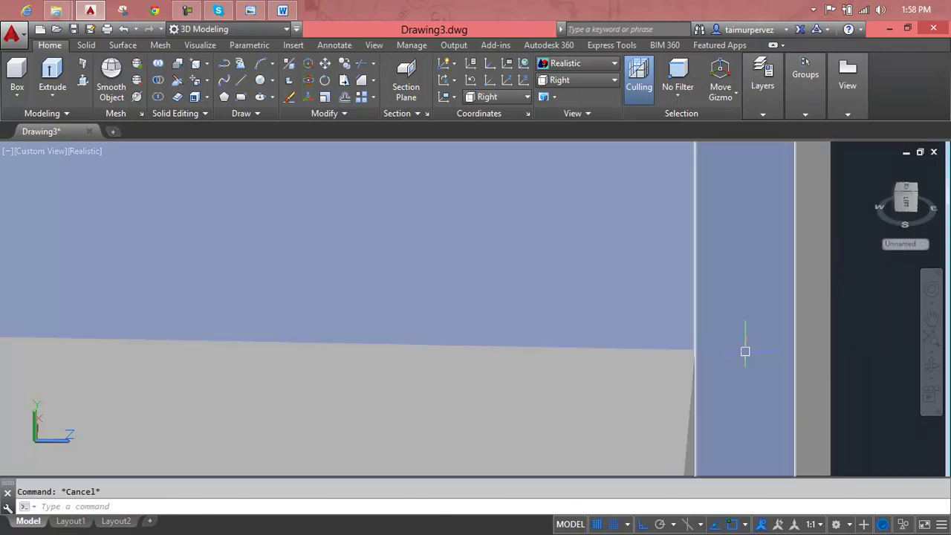
text(line)
key(Return)
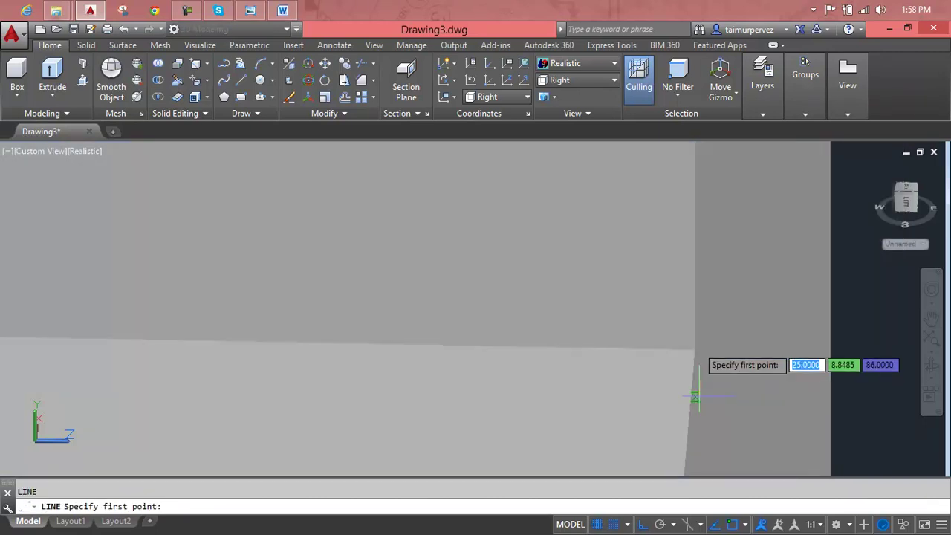
scroll(713, 383, down, 1)
key(Escape)
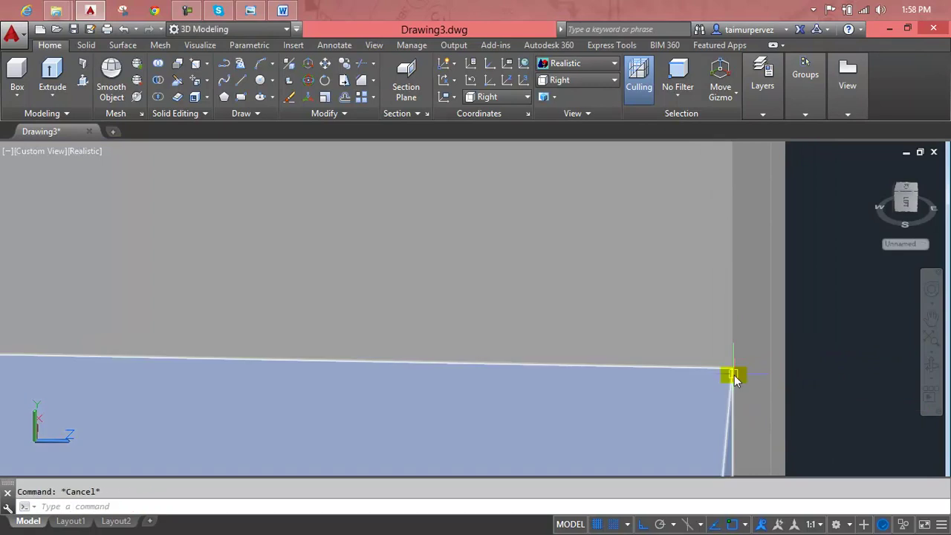
mouse_move(708, 383)
shift+middle_down()
mouse_move(721, 384)
mouse_move(684, 354)
shift+middle_up()
scroll(721, 394, down, 3)
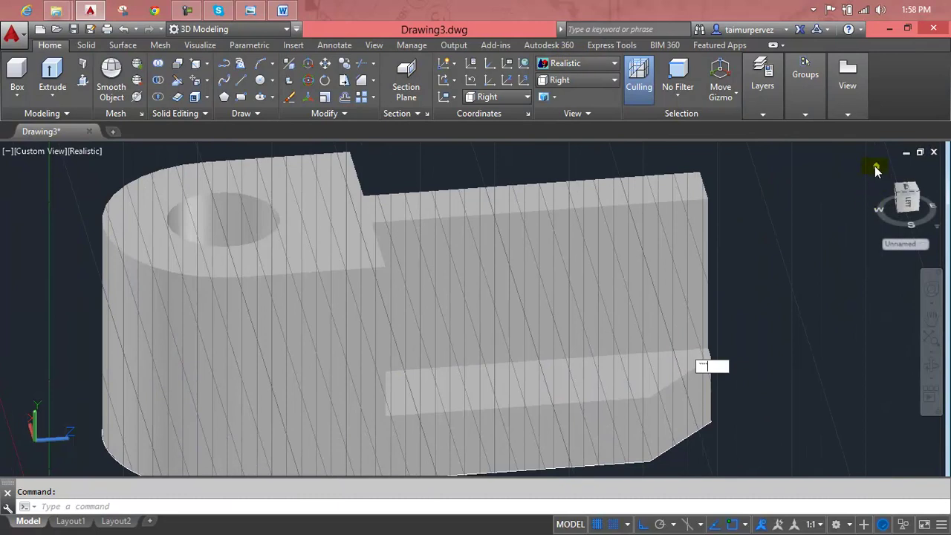
View the bracket from Top, then return to isometric and orbit to the block's front side
click(875, 168)
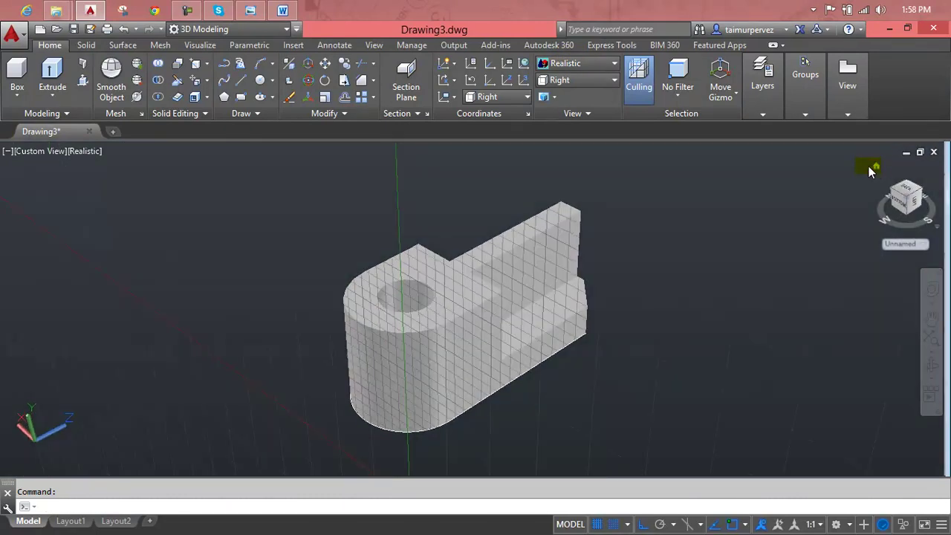
click(25, 152)
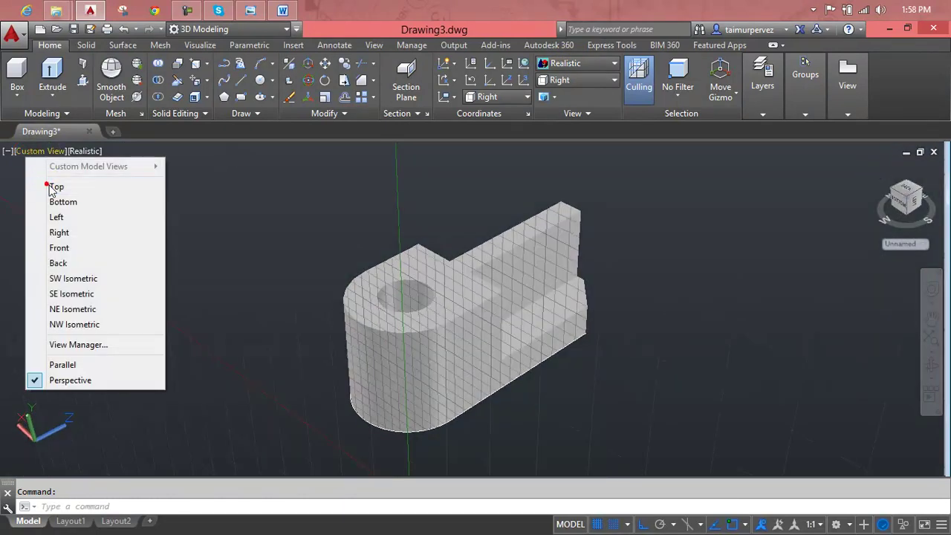
click(54, 181)
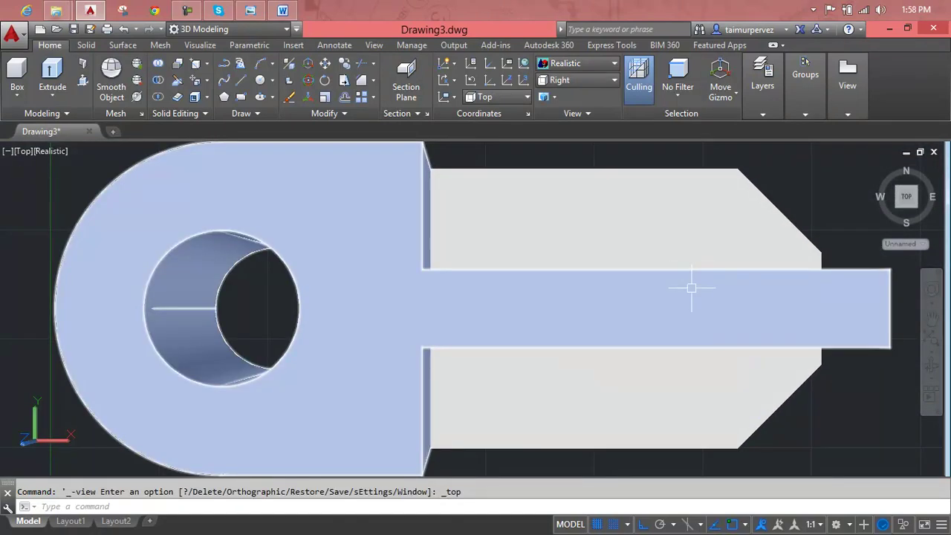
click(877, 168)
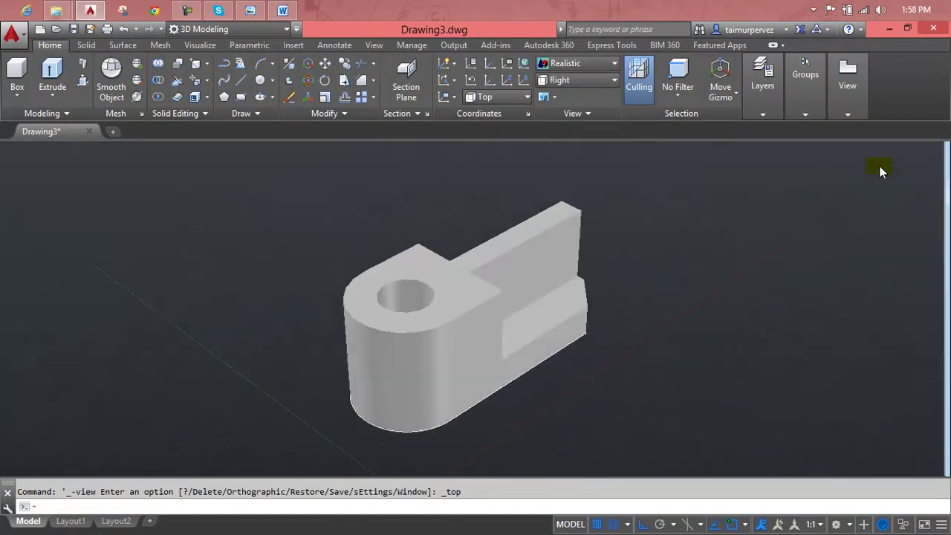
shift+middle_drag(597, 329, 500, 299)
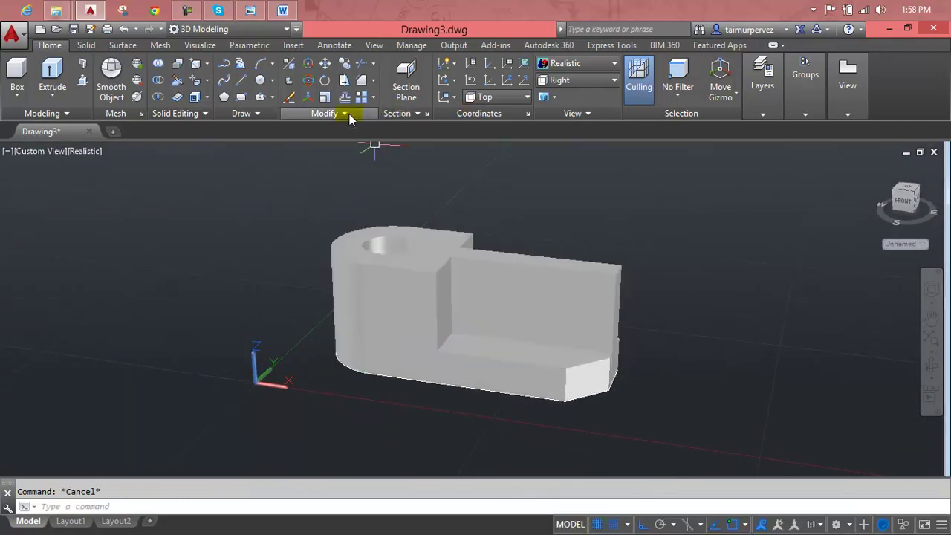
Draw a triangular 3D polyline on the block face from top-left to bottom-right to top-right corner
click(225, 67)
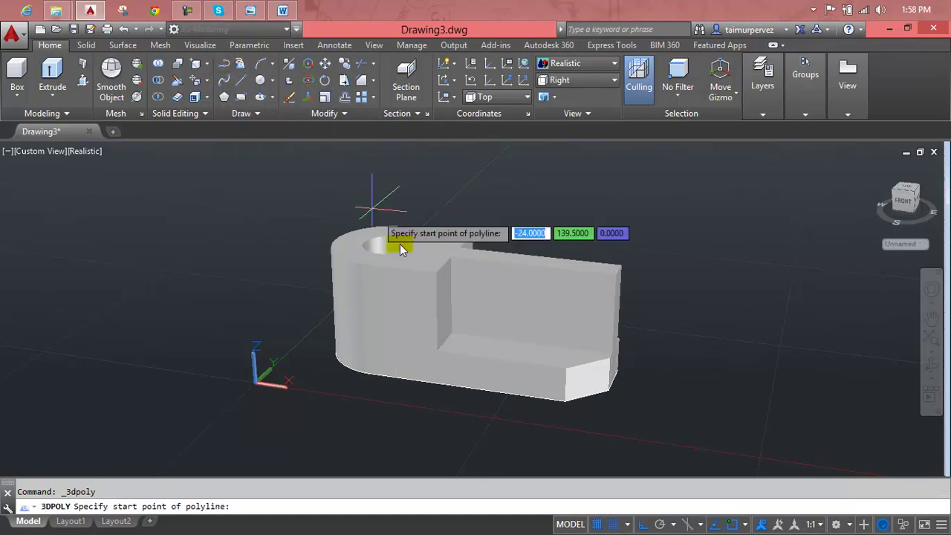
scroll(466, 303, up, 2)
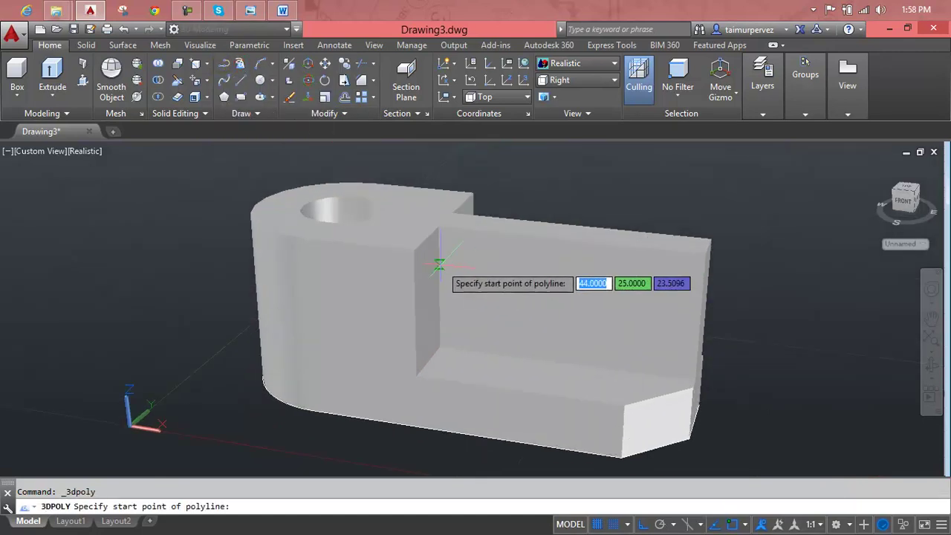
click(438, 225)
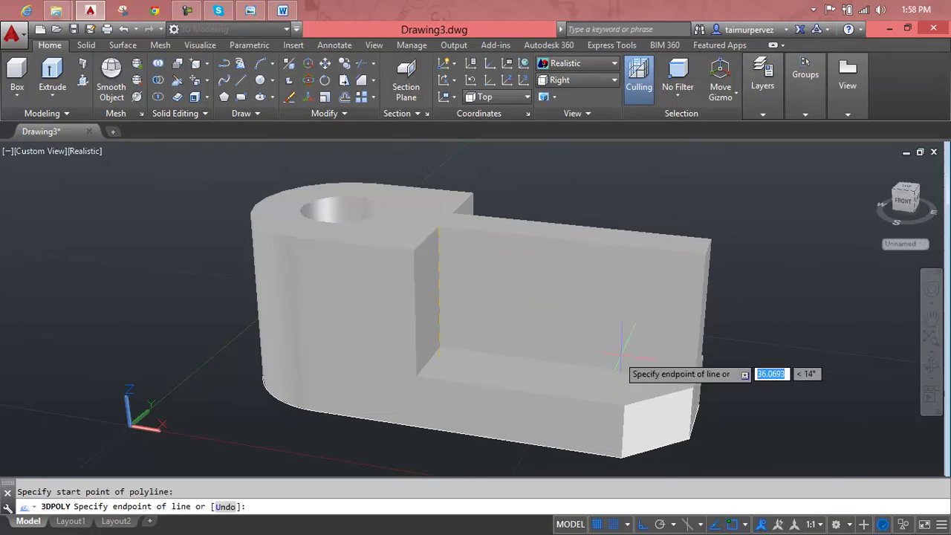
scroll(661, 370, up, 2)
middle_drag(662, 369, 503, 329)
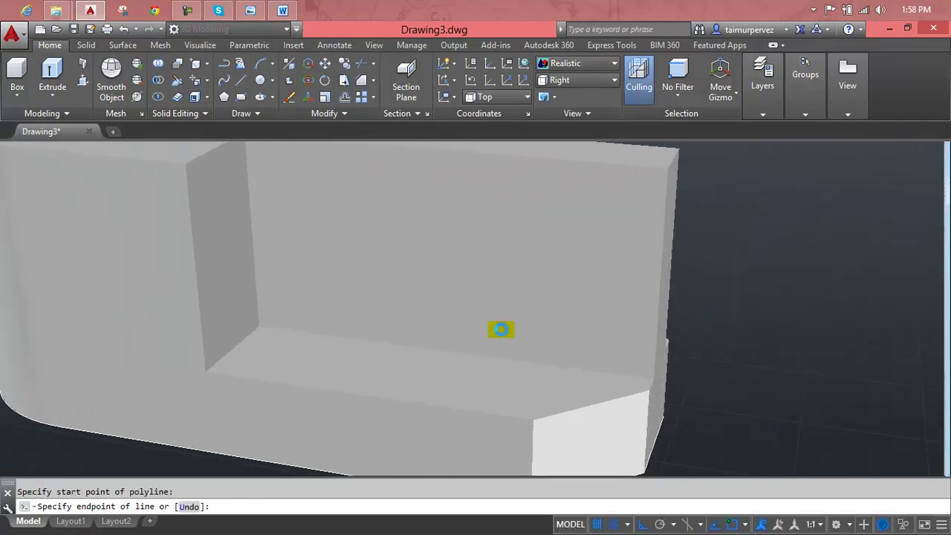
click(653, 379)
middle_drag(647, 229, 639, 327)
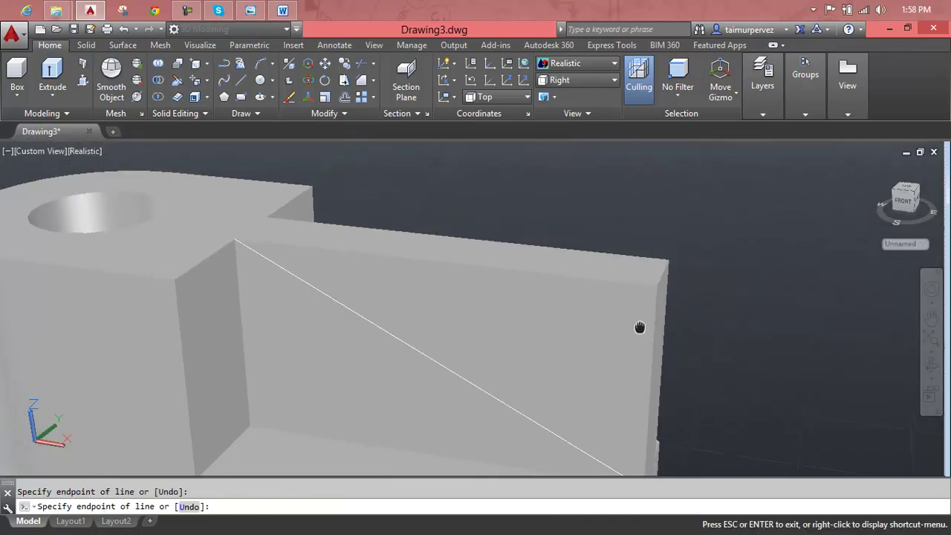
click(653, 287)
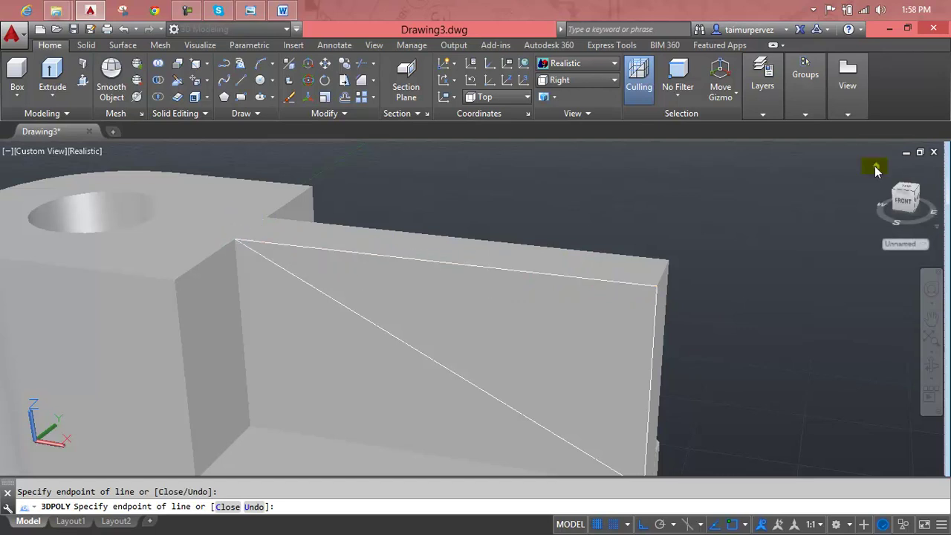
scroll(466, 307, down, 2)
key(Escape)
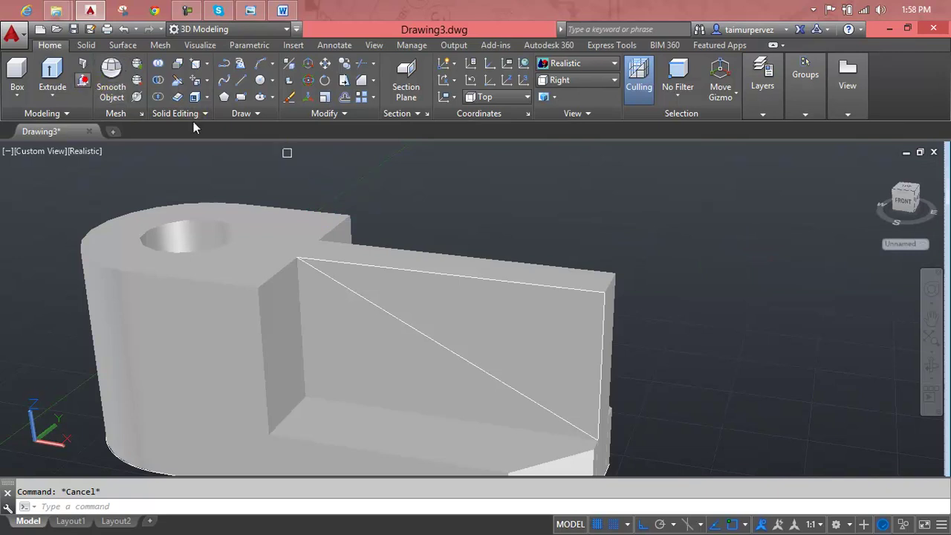
key(ctrl+shift+e)
Push-pull the upper triangle through the block to leave a sloped rib
click(466, 302)
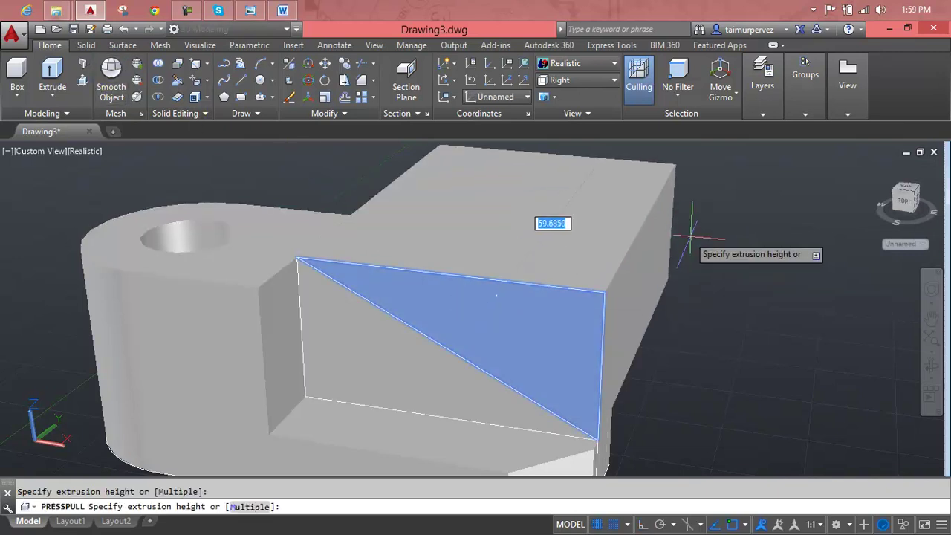
click(691, 236)
key(Escape)
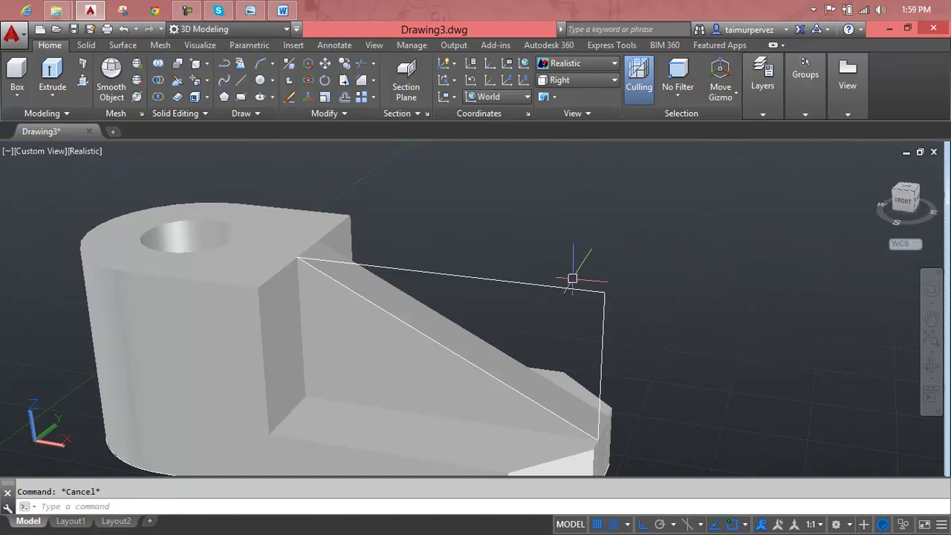
Delete the leftover triangle outline and inspect the new sloped rib
click(572, 288)
key(Delete)
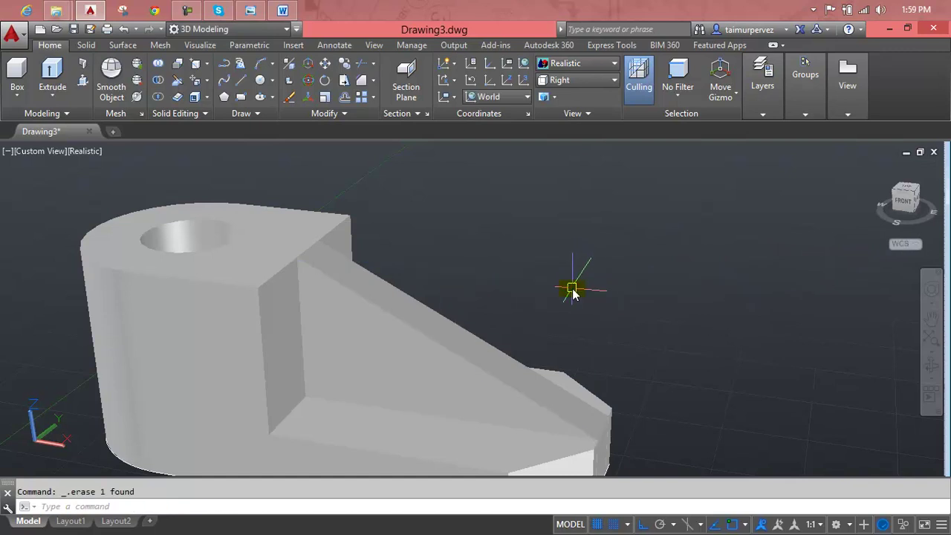
mouse_move(578, 354)
shift+middle_down()
mouse_move(581, 325)
mouse_move(632, 322)
mouse_move(609, 390)
mouse_move(545, 399)
mouse_move(565, 365)
mouse_move(470, 382)
mouse_move(594, 335)
shift+middle_up()
scroll(558, 364, down, 3)
mouse_move(281, 11)
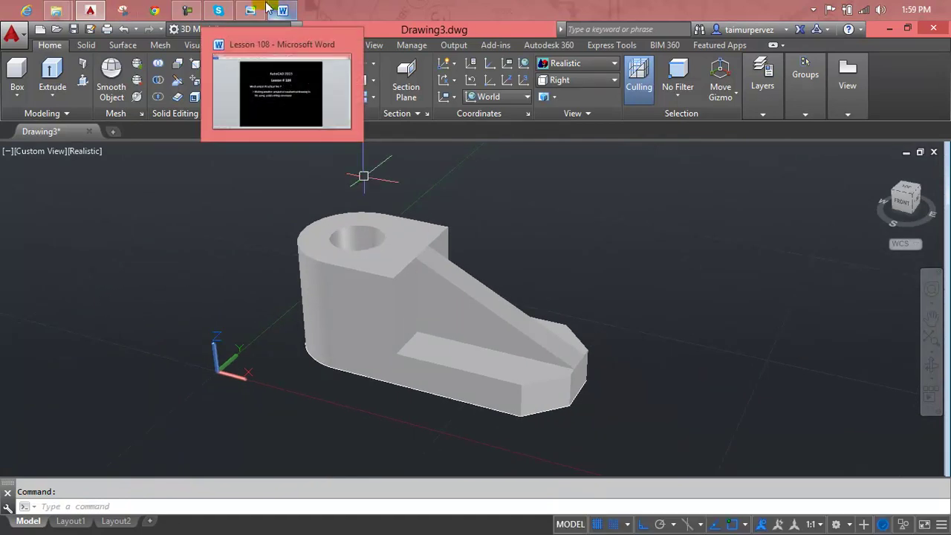
click(251, 10)
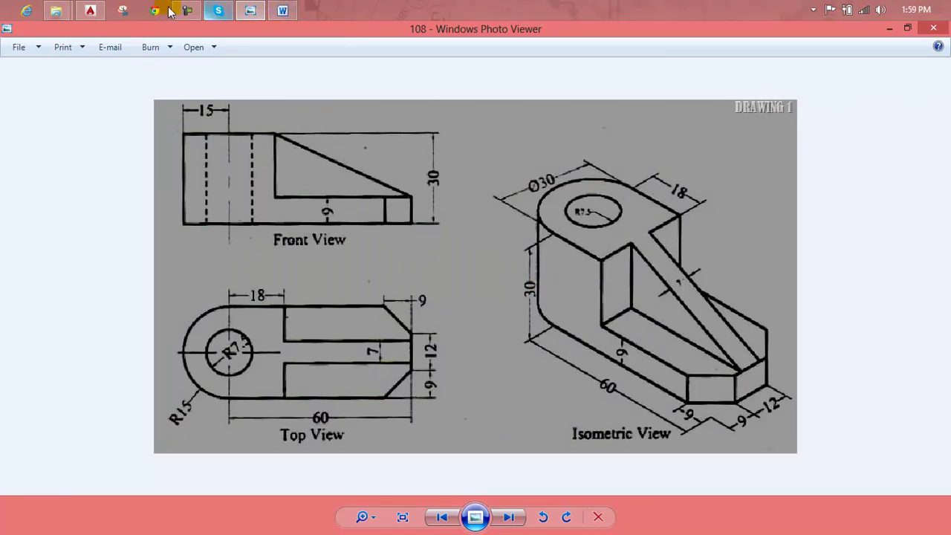
click(102, 11)
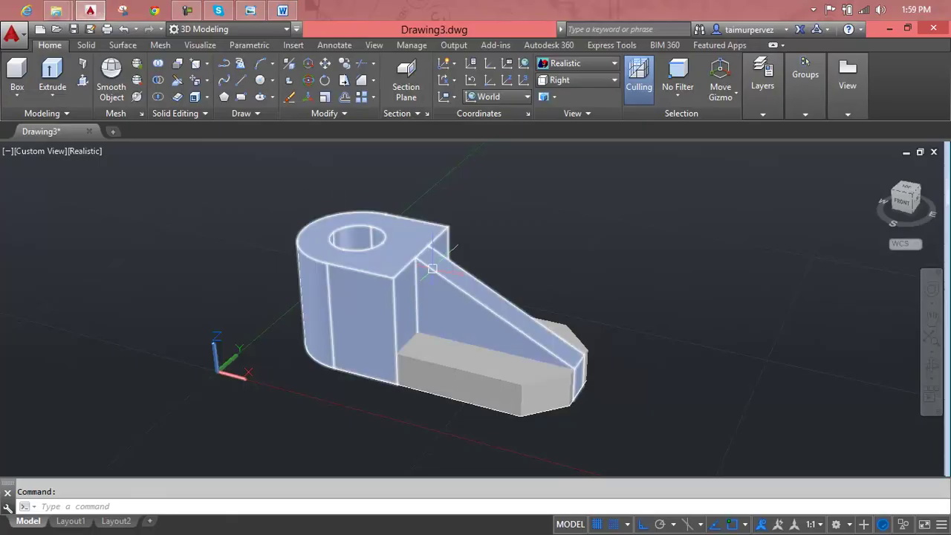
mouse_move(455, 323)
mouse_down()
mouse_move(397, 329)
mouse_move(404, 361)
mouse_move(479, 404)
mouse_move(476, 309)
mouse_up()
key(Escape)
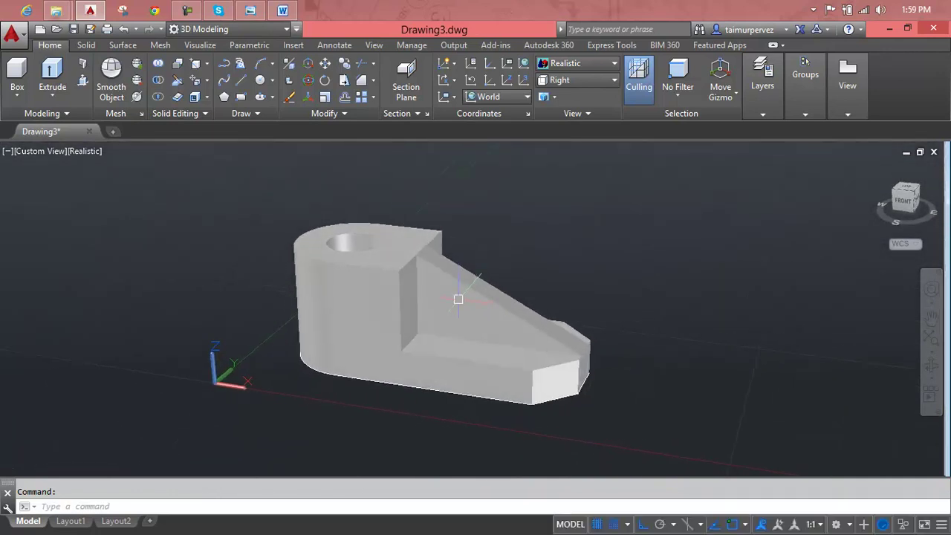
scroll(451, 298, up, 1)
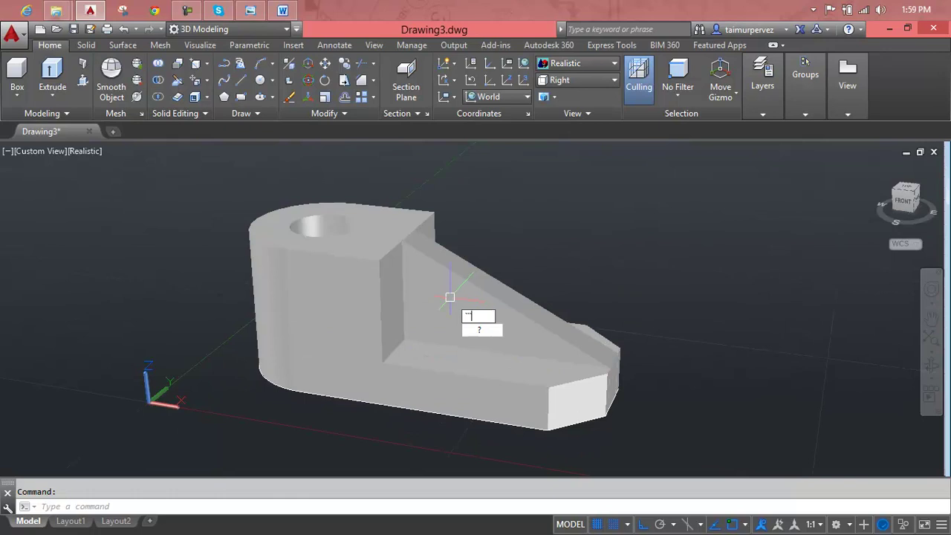
key(Escape)
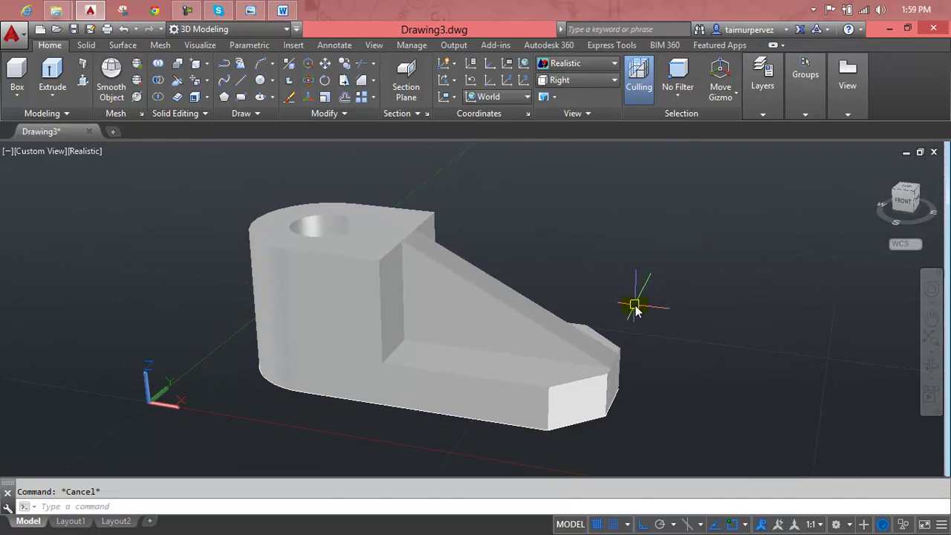